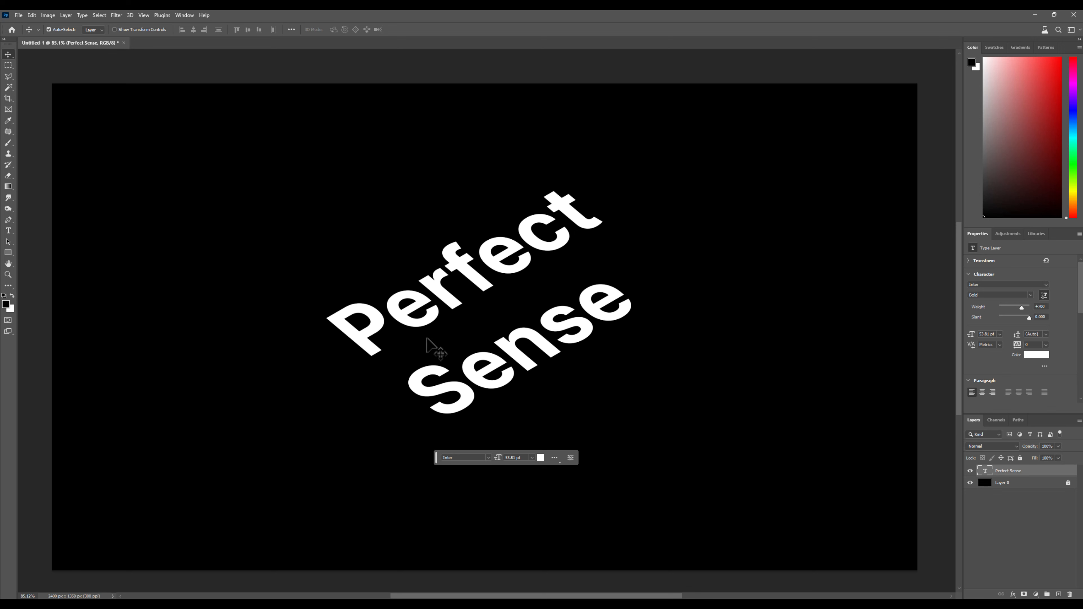
Move the Perfect Sense text straight up toward the canvas's upper area and duplicate its layer
{"action": "left_click_drag", "start_coordinate": [422, 325], "coordinate": [425, 262]}
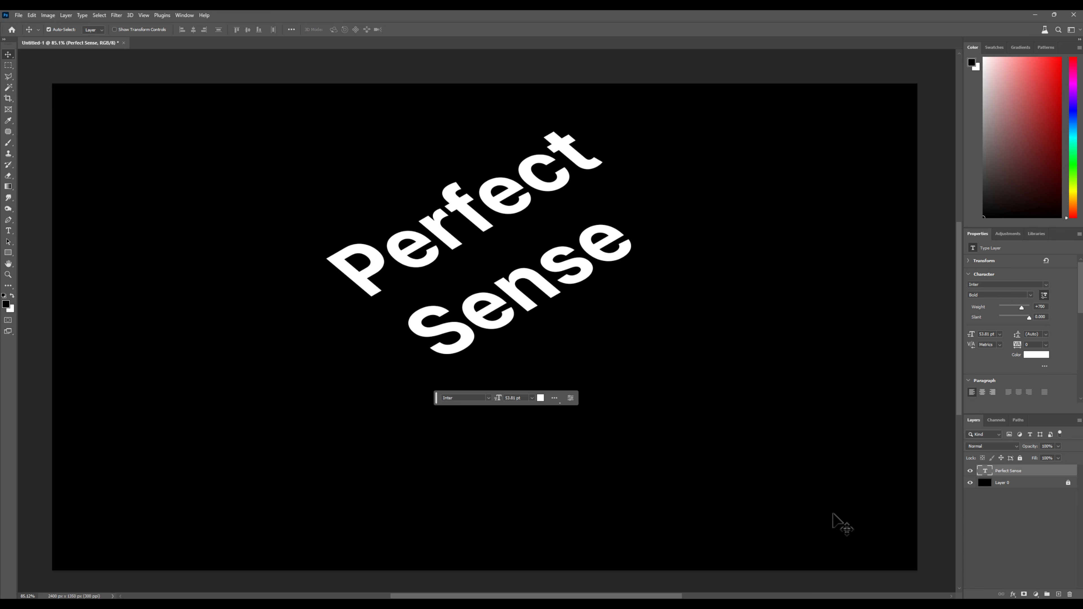
{"action": "key", "text": "ctrl+j"}
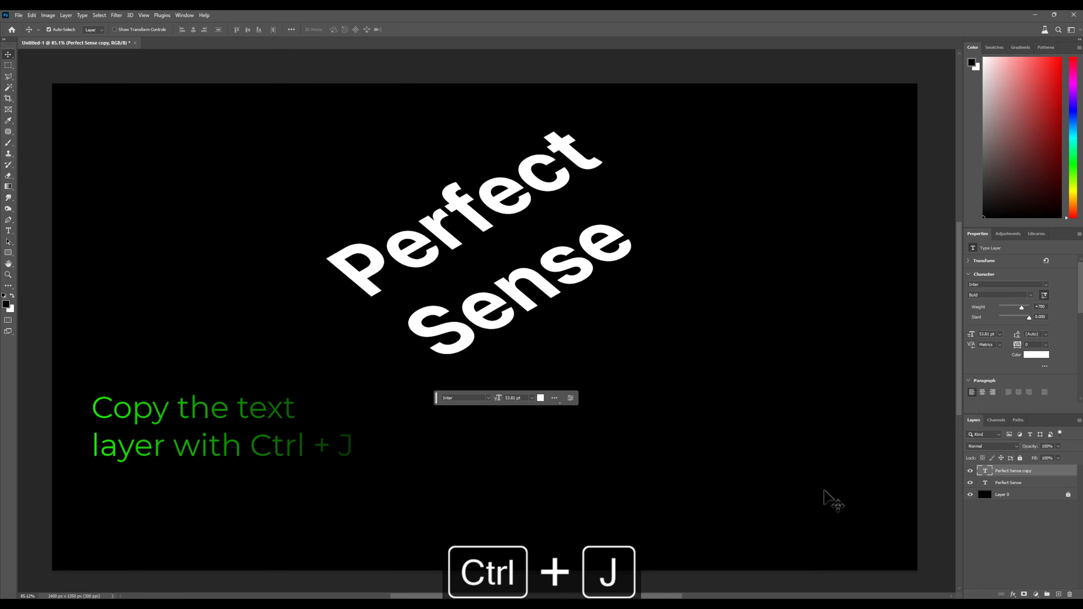
Convert the duplicated text layer to a smart object and apply a Motion Blur with a 90° angle and 250-pixel distance
{"action": "left_click", "coordinate": [116, 15]}
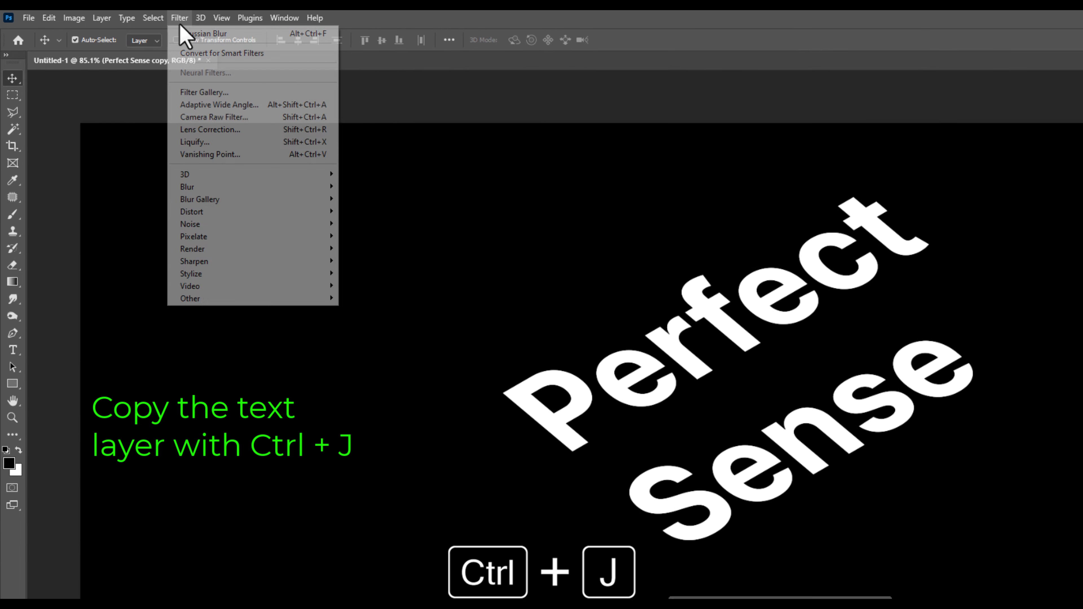
{"action": "mouse_move", "coordinate": [252, 188]}
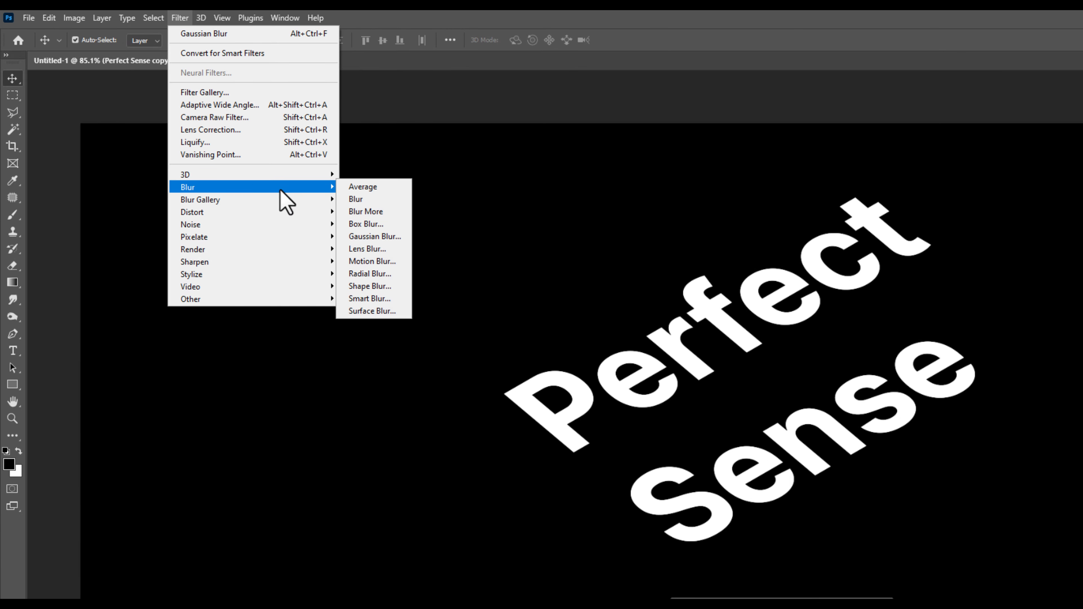
{"action": "left_click", "coordinate": [371, 261]}
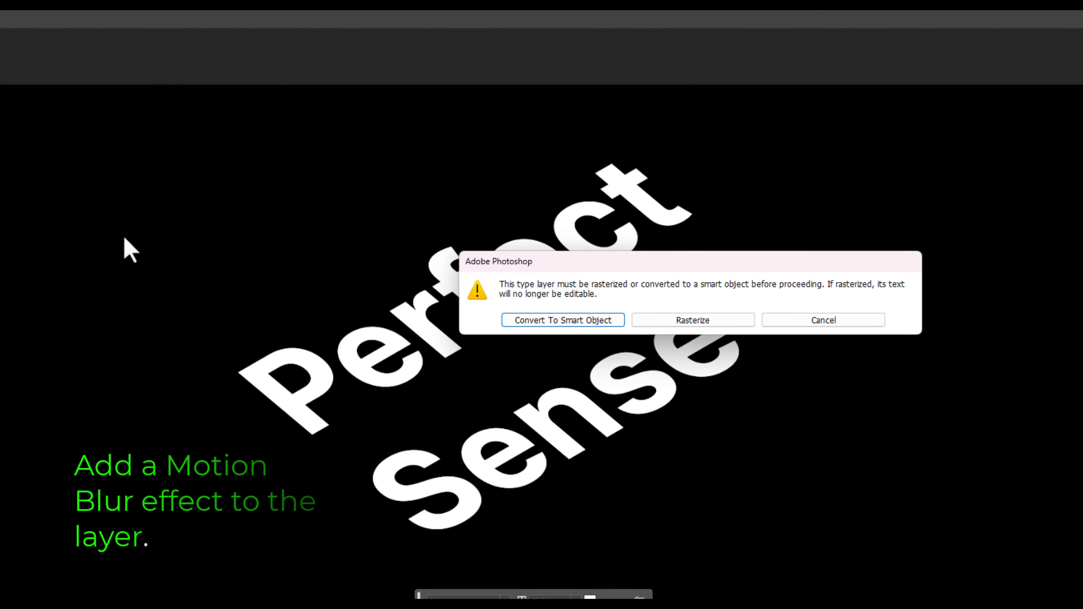
{"action": "left_click", "coordinate": [584, 322]}
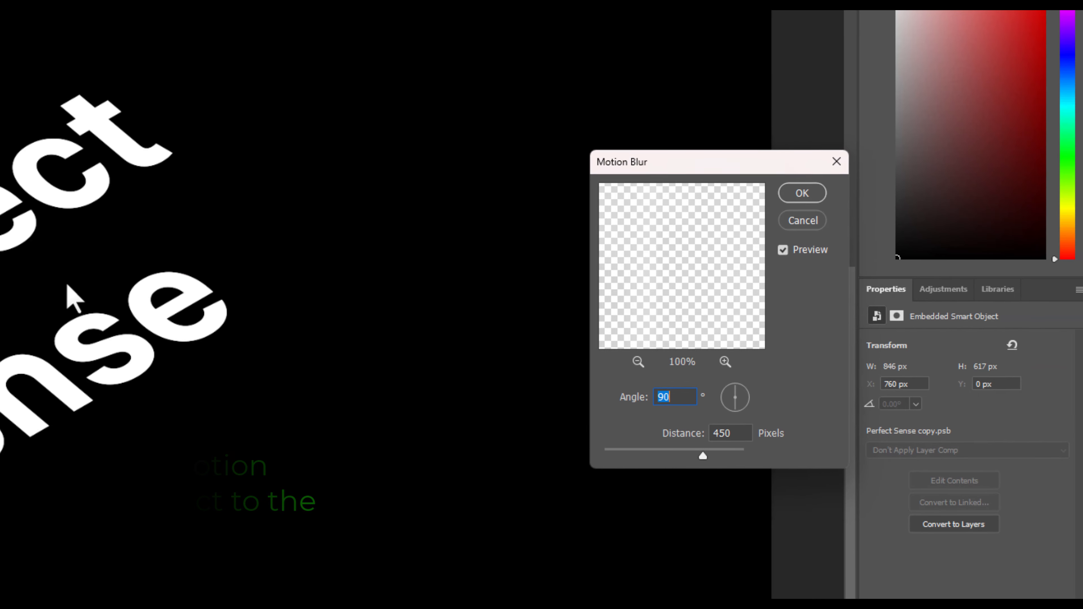
{"action": "left_click", "coordinate": [718, 435]}
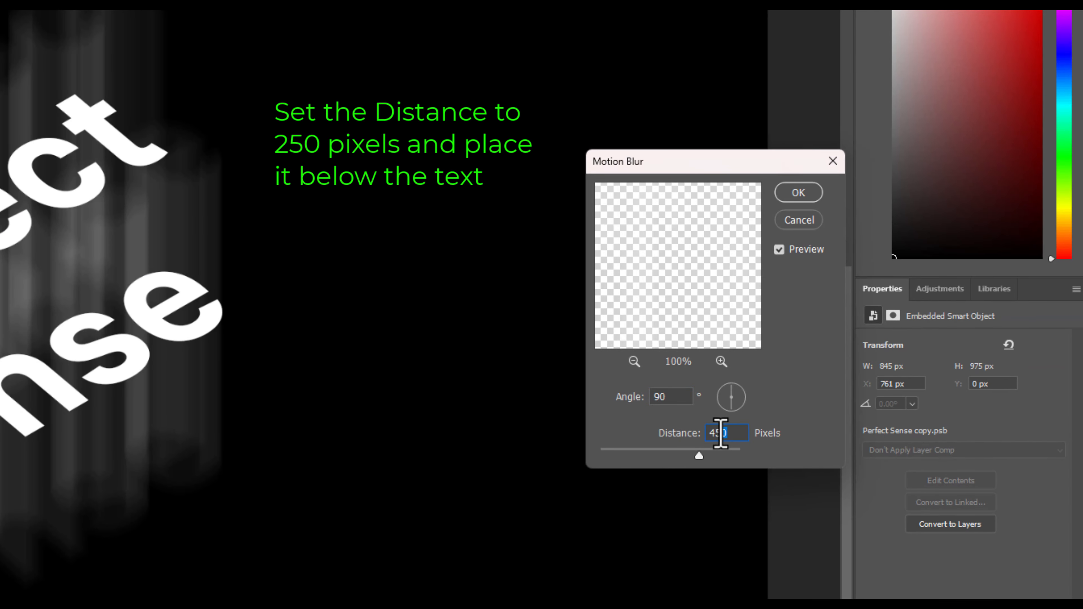
{"action": "type", "text": "250"}
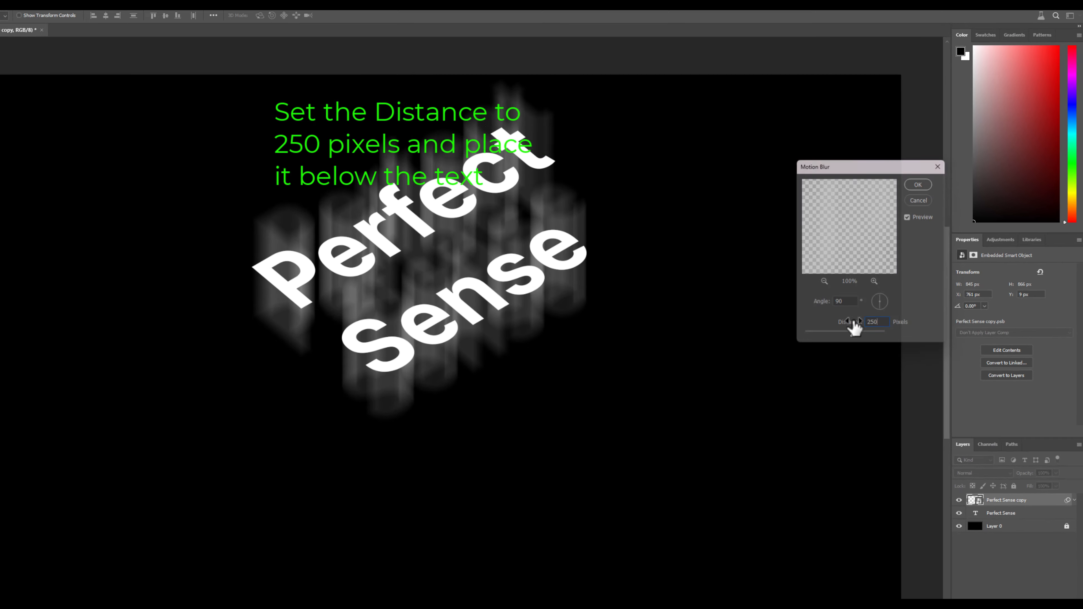
{"action": "key", "text": "Return"}
Move the blurred copy down to X 750 px, Y 130 px so it trails below the white text, and duplicate it
{"action": "left_click_drag", "start_coordinate": [595, 210], "coordinate": [590, 259]}
{"action": "key", "text": "ctrl"}
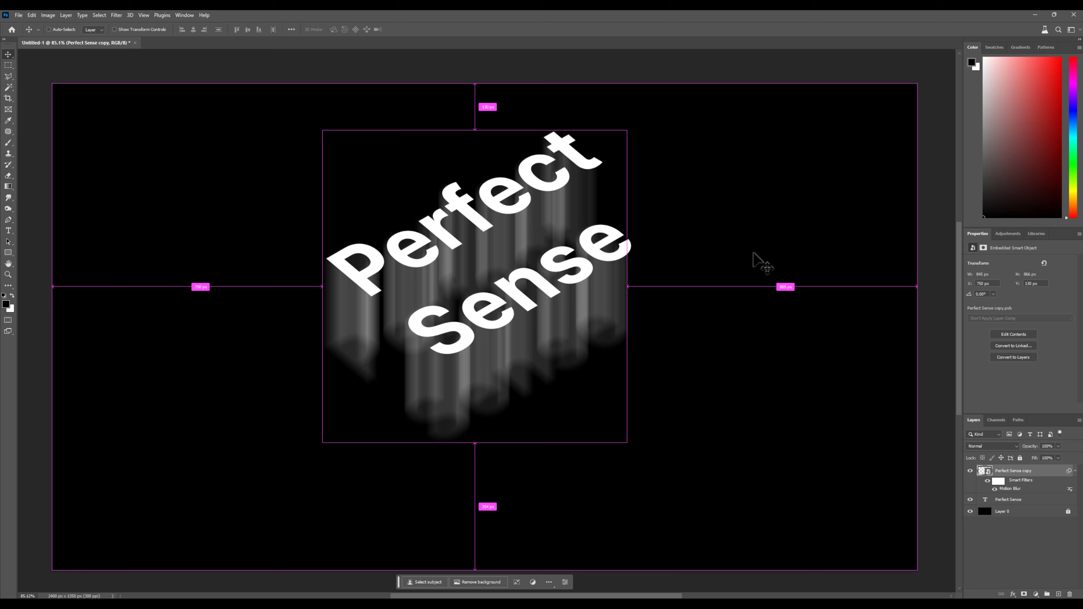
{"action": "key", "text": "ctrl+j"}
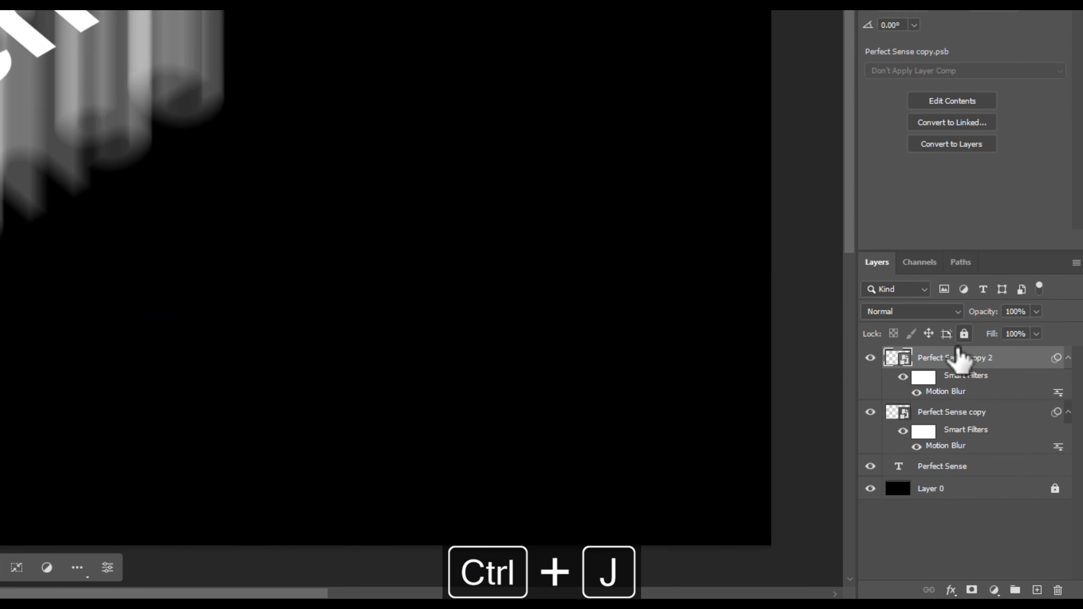
Set the Motion Blur distance of the second blurred copy to 350 pixels, keeping the 90° angle
{"action": "double_click", "coordinate": [947, 489]}
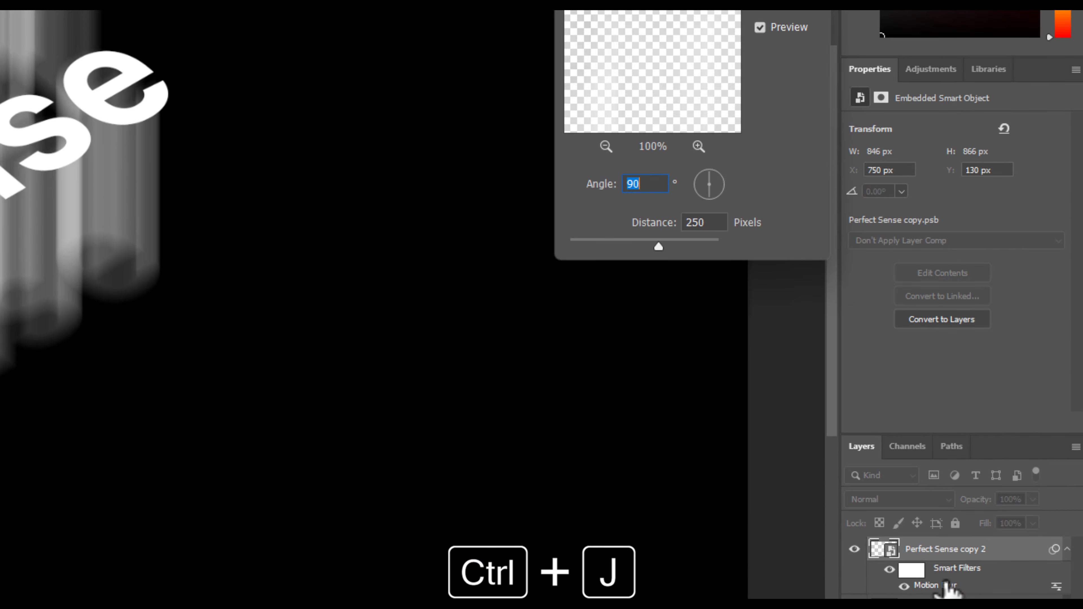
{"action": "left_click_drag", "start_coordinate": [650, 282], "coordinate": [667, 282]}
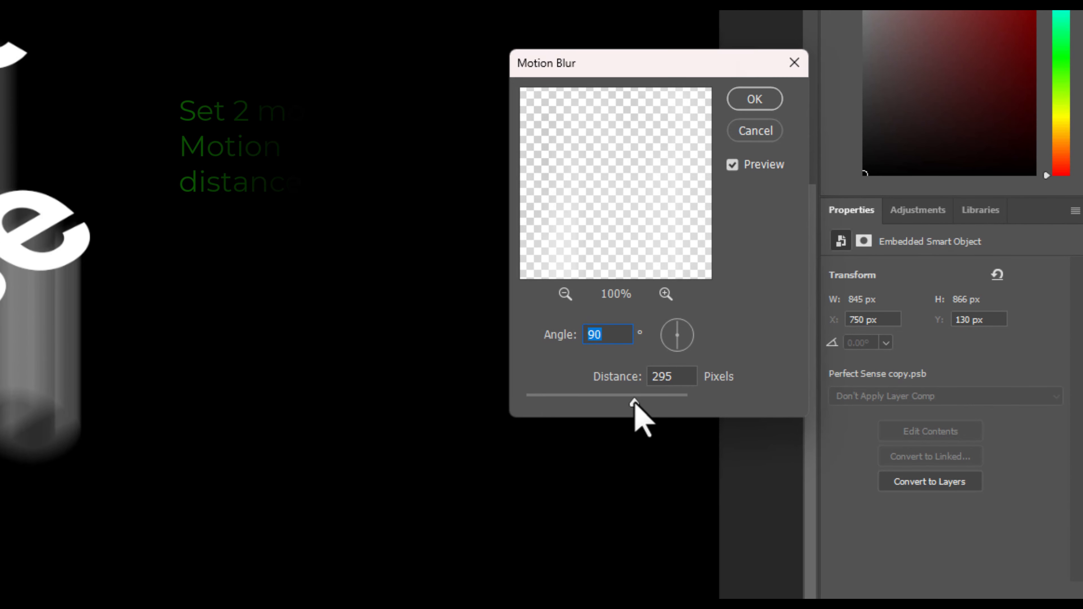
{"action": "left_click_drag", "start_coordinate": [639, 402], "coordinate": [634, 402]}
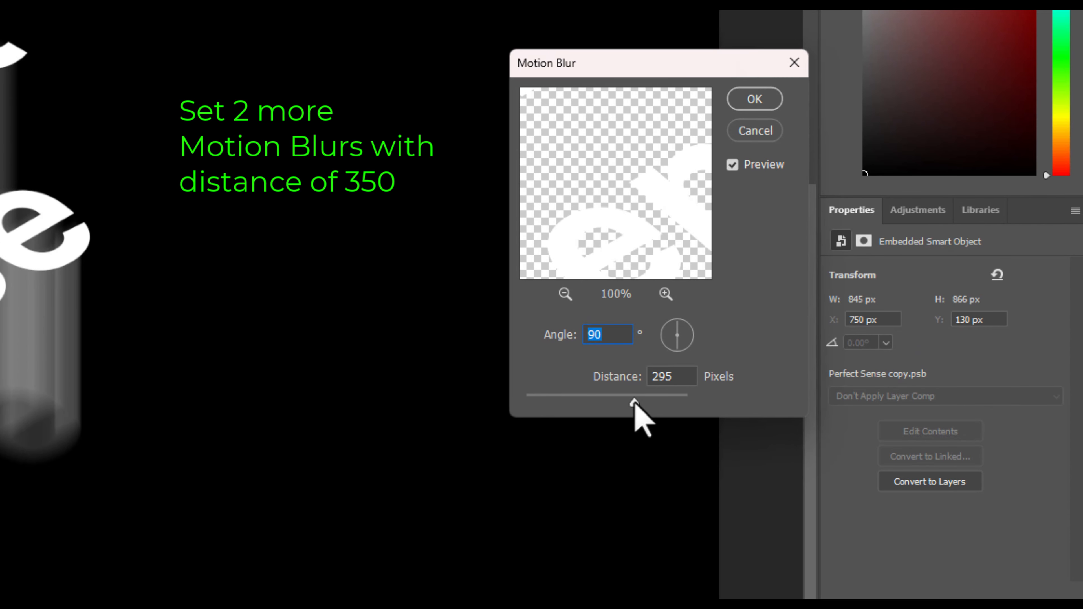
{"action": "double_click", "coordinate": [666, 382]}
{"action": "type", "text": "350"}
{"action": "key", "text": "Return"}
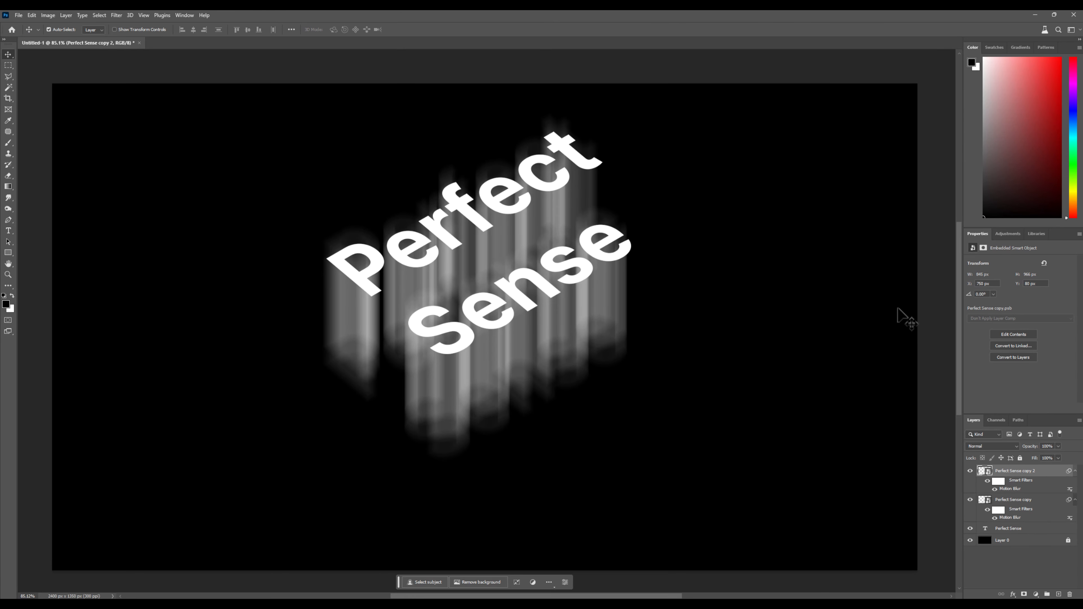
Extend the streaks by moving the 350-pixel blur copy farther down below the text, and duplicate it as a third blurred copy
{"action": "left_click_drag", "start_coordinate": [575, 346], "coordinate": [527, 414]}
{"action": "key", "text": "ctrl+j"}
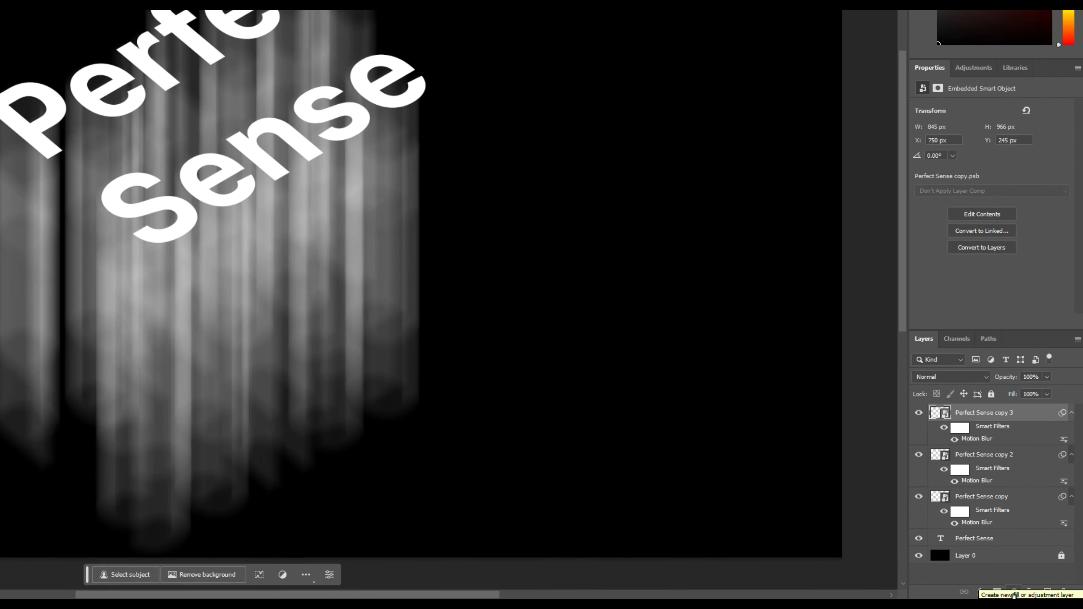
Add a Gradient Map adjustment layer above the blurred copies and open its gradient for editing
{"action": "left_click", "coordinate": [1035, 594]}
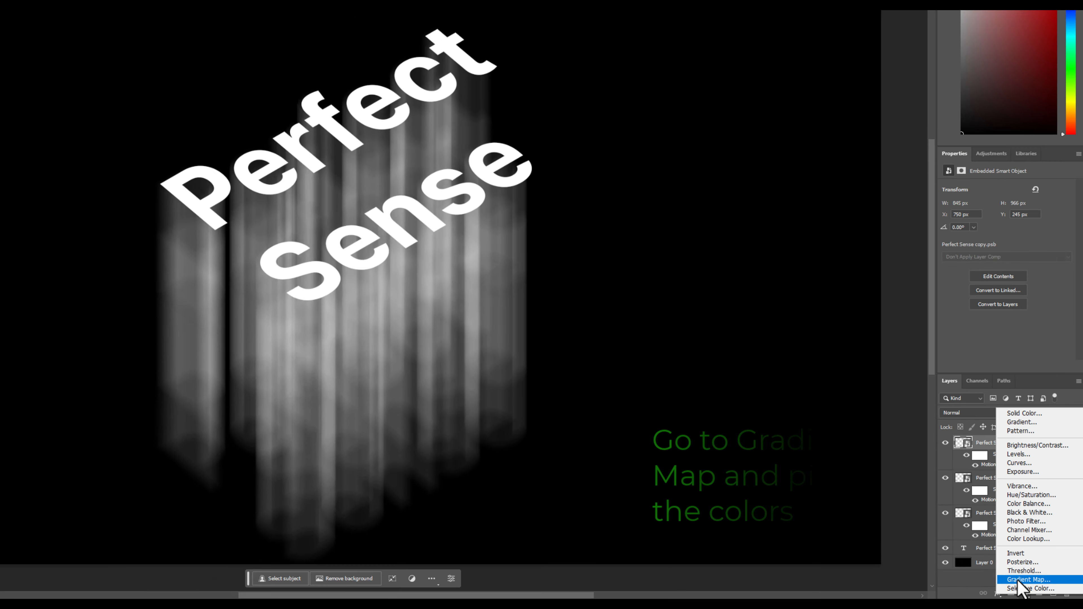
{"action": "left_click", "coordinate": [1011, 573]}
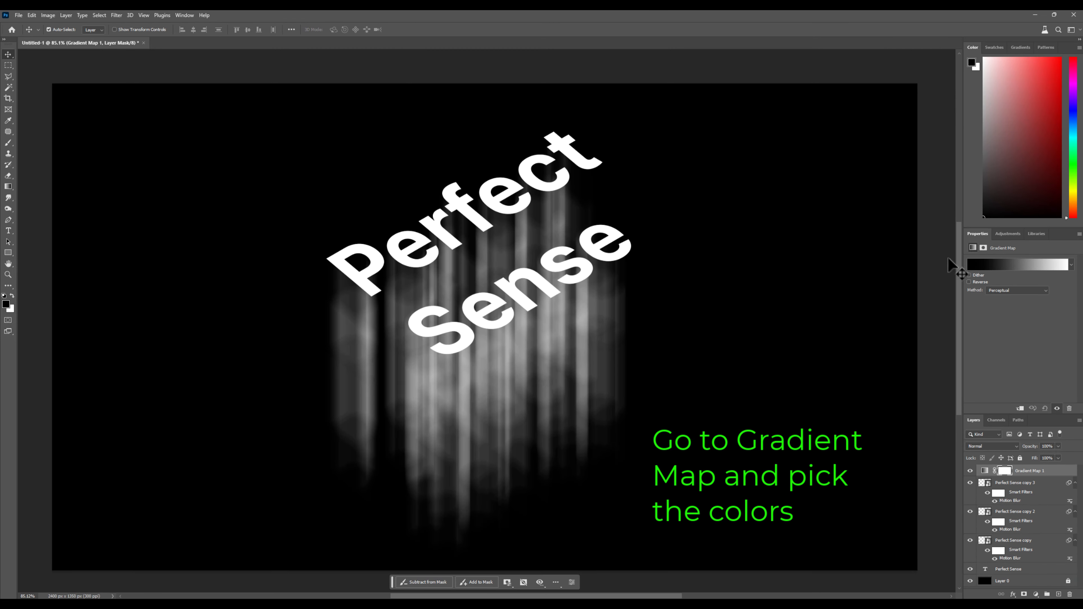
{"action": "left_click", "coordinate": [986, 265]}
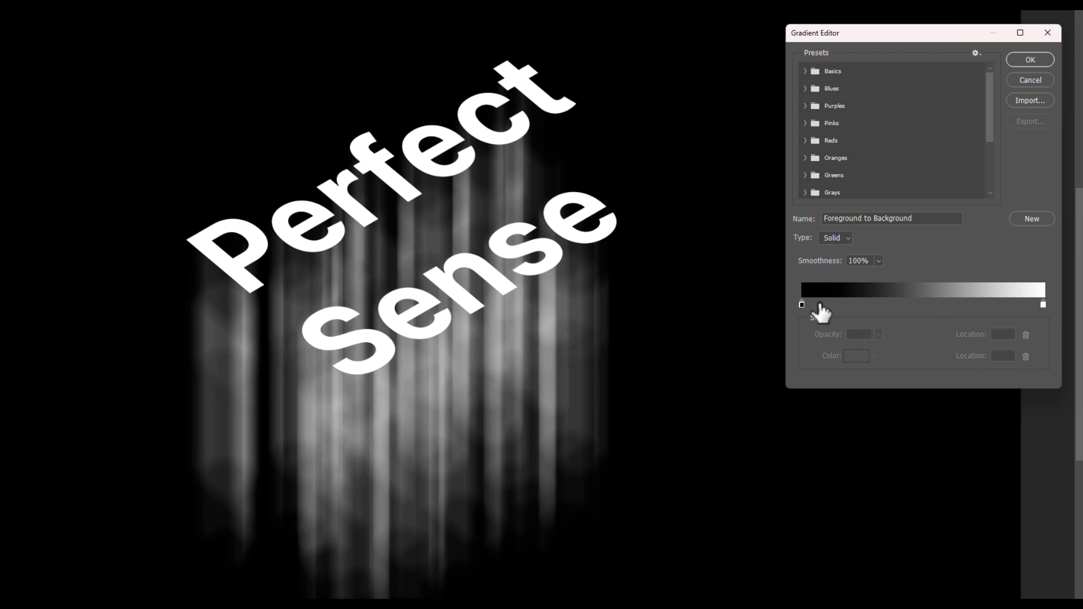
Add a color stop at location 9 of the gradient and color it dark blue (#0f103e)
{"action": "left_click", "coordinate": [818, 305]}
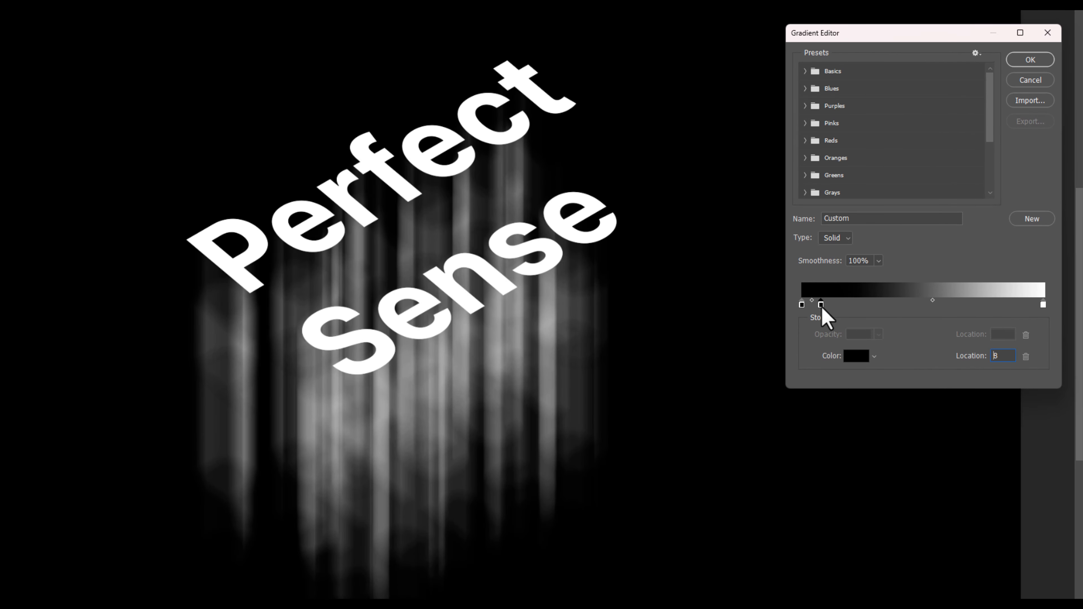
{"action": "double_click", "coordinate": [823, 305]}
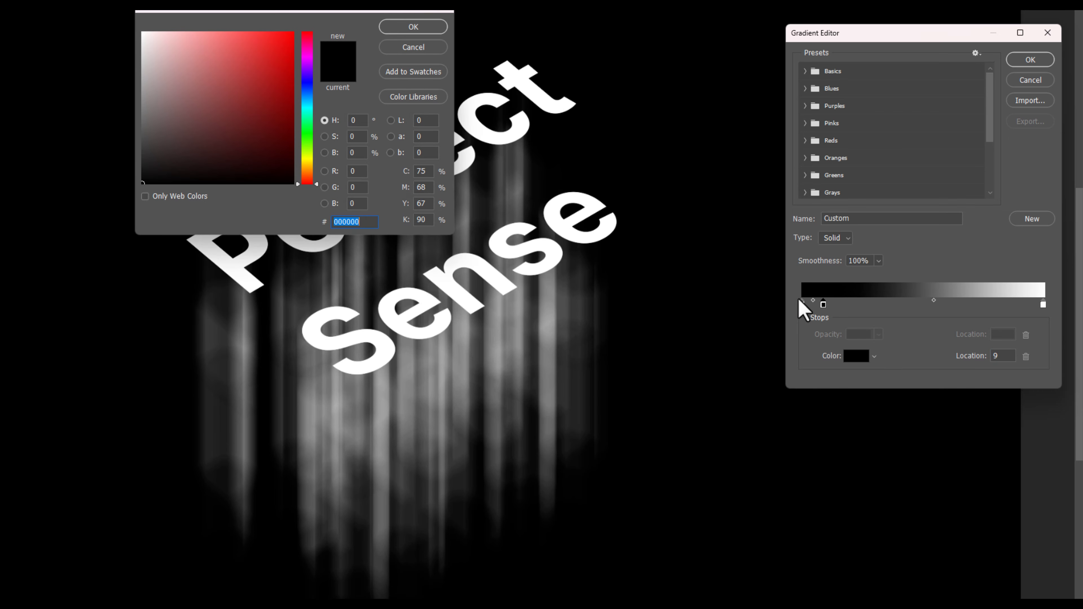
{"action": "left_click", "coordinate": [306, 83]}
{"action": "left_click_drag", "start_coordinate": [294, 99], "coordinate": [264, 162]}
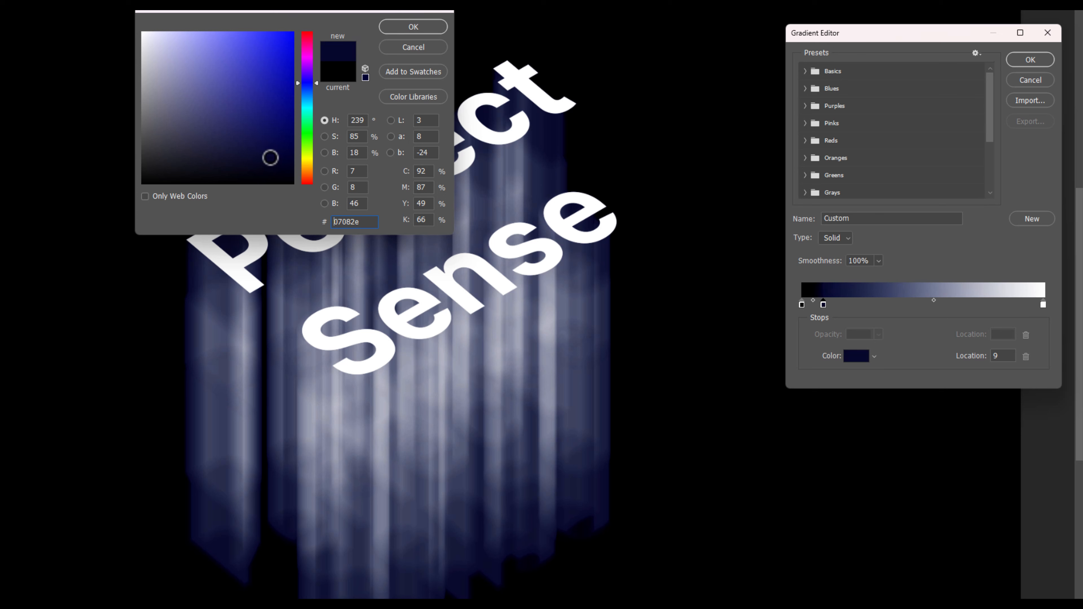
{"action": "left_click_drag", "start_coordinate": [263, 155], "coordinate": [272, 154]}
{"action": "left_click_drag", "start_coordinate": [259, 160], "coordinate": [258, 147]}
{"action": "left_click", "coordinate": [397, 28]}
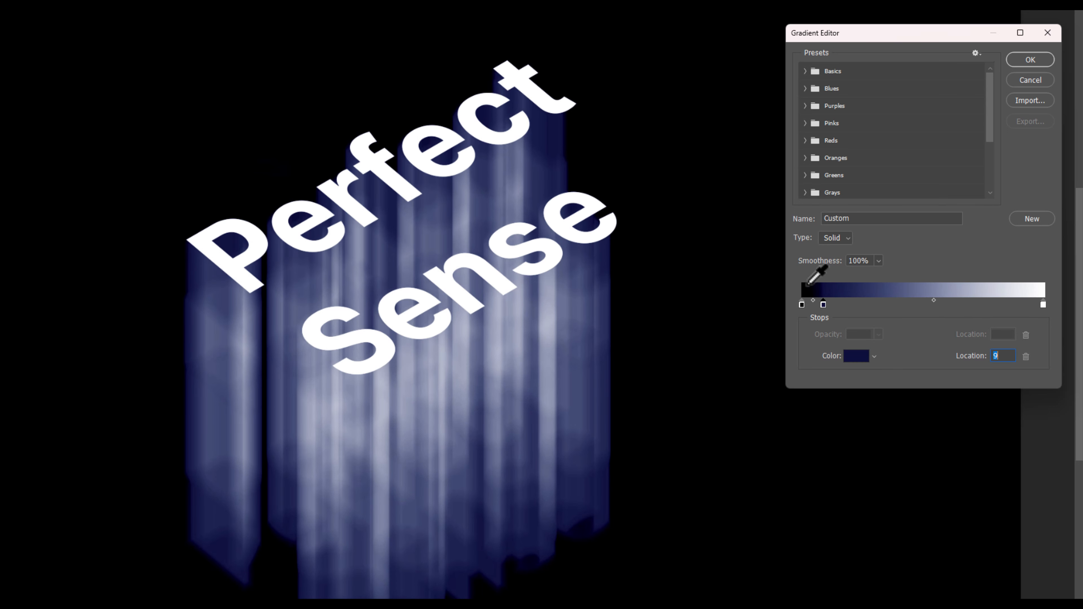
Add a color stop at location 32 of the gradient and color it coral red (#f75656)
{"action": "left_click", "coordinate": [879, 304]}
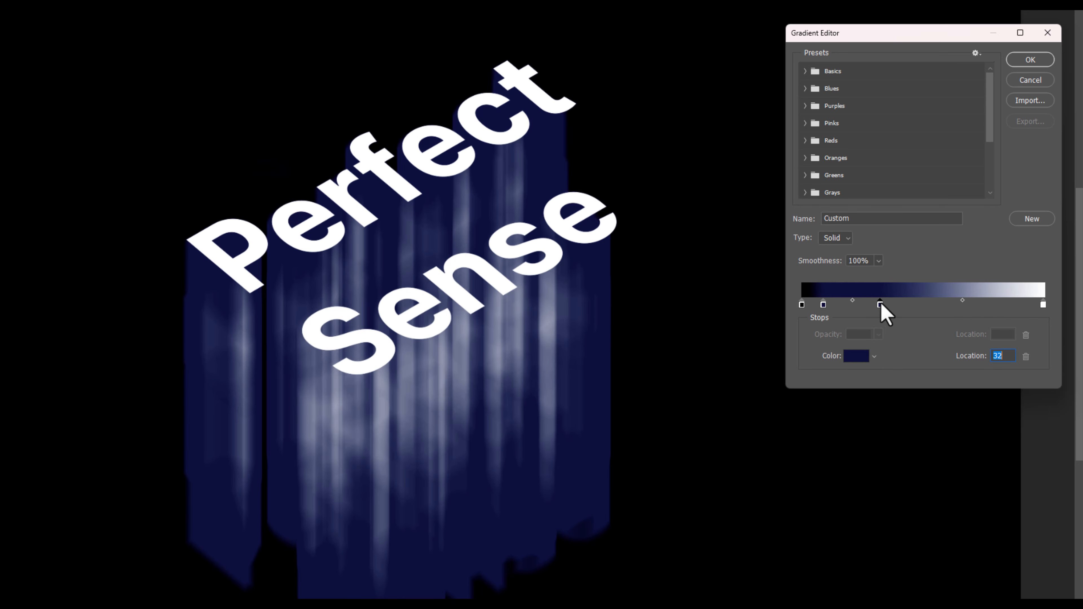
{"action": "double_click", "coordinate": [880, 304]}
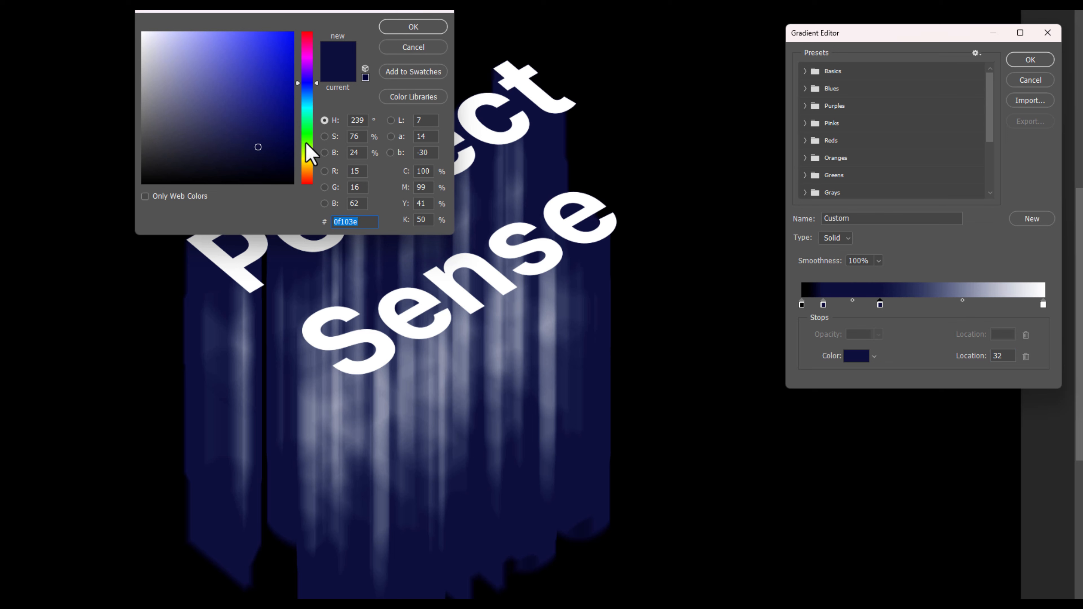
{"action": "left_click_drag", "start_coordinate": [307, 154], "coordinate": [310, 43]}
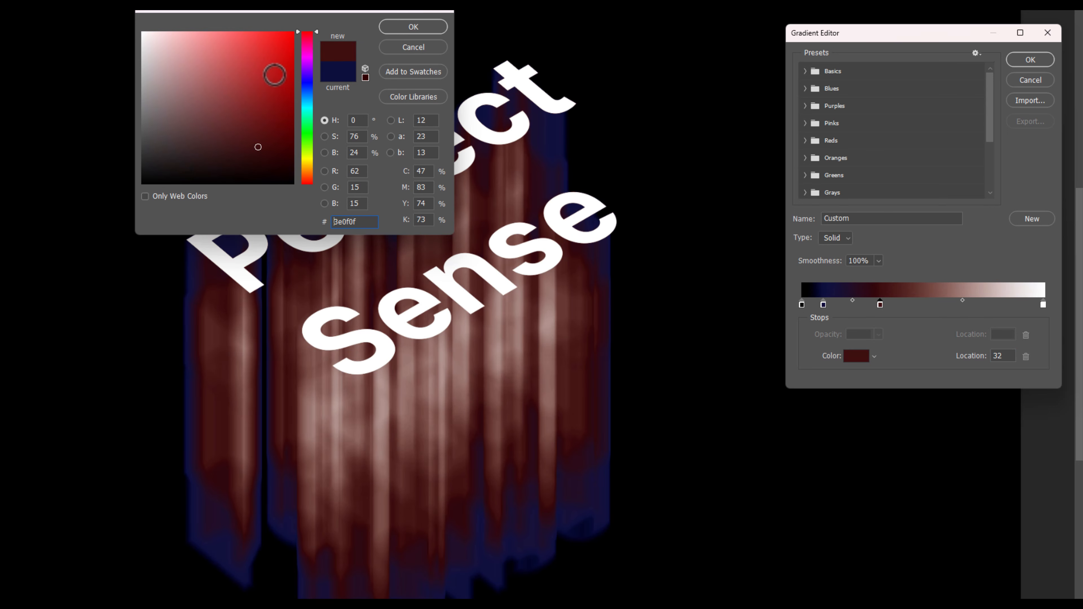
{"action": "mouse_move", "coordinate": [274, 74]}
{"action": "left_mouse_down"}
{"action": "mouse_move", "coordinate": [265, 79]}
{"action": "mouse_move", "coordinate": [252, 40]}
{"action": "left_mouse_up"}
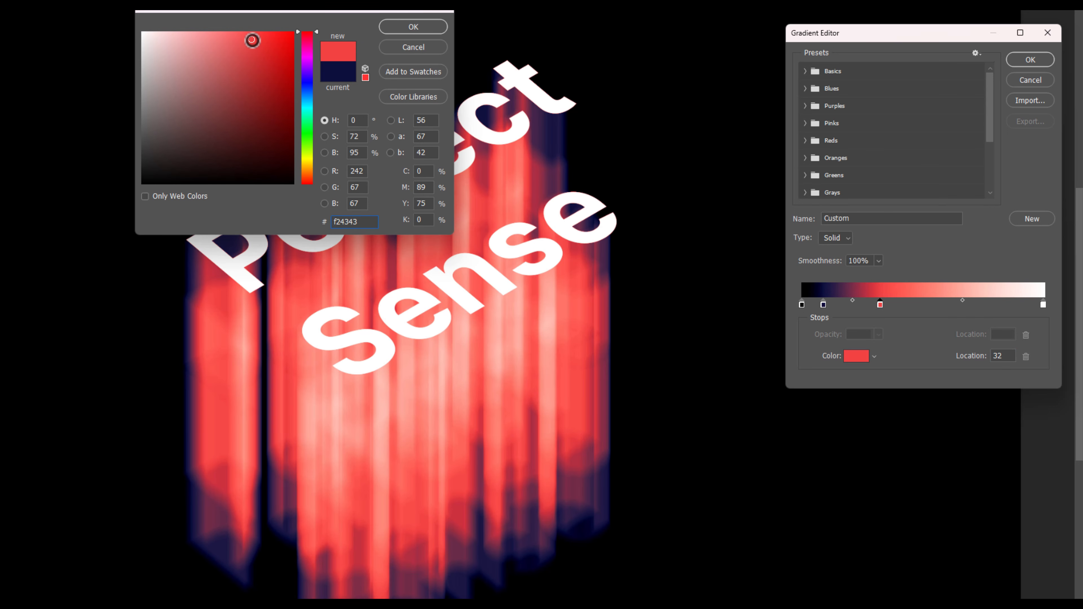
{"action": "left_click", "coordinate": [312, 41]}
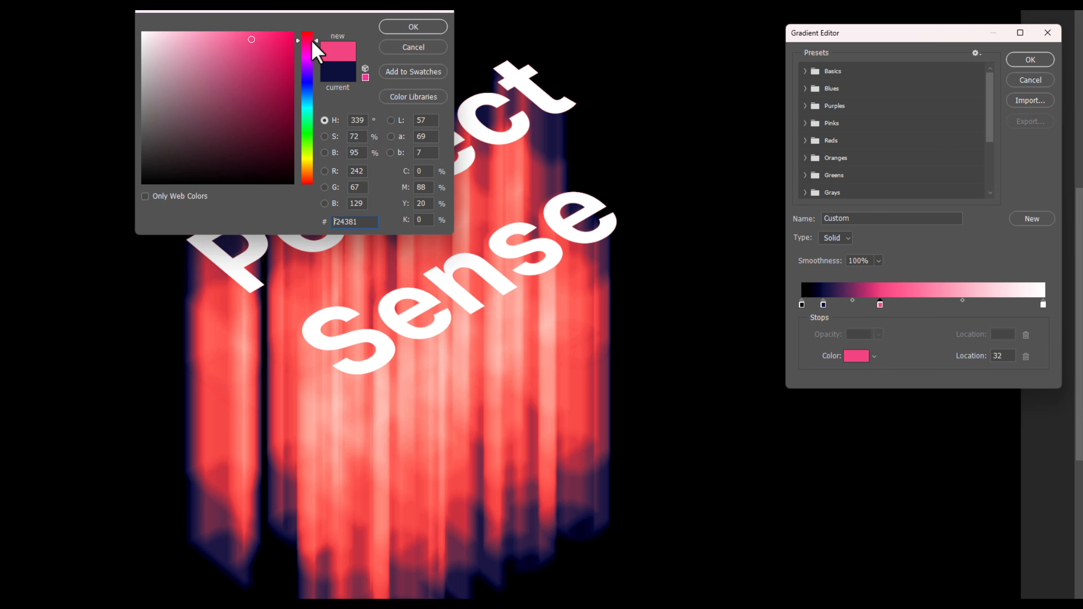
{"action": "mouse_move", "coordinate": [312, 40]}
{"action": "left_mouse_down"}
{"action": "mouse_move", "coordinate": [312, 31]}
{"action": "mouse_move", "coordinate": [255, 33]}
{"action": "mouse_move", "coordinate": [242, 46]}
{"action": "left_mouse_up"}
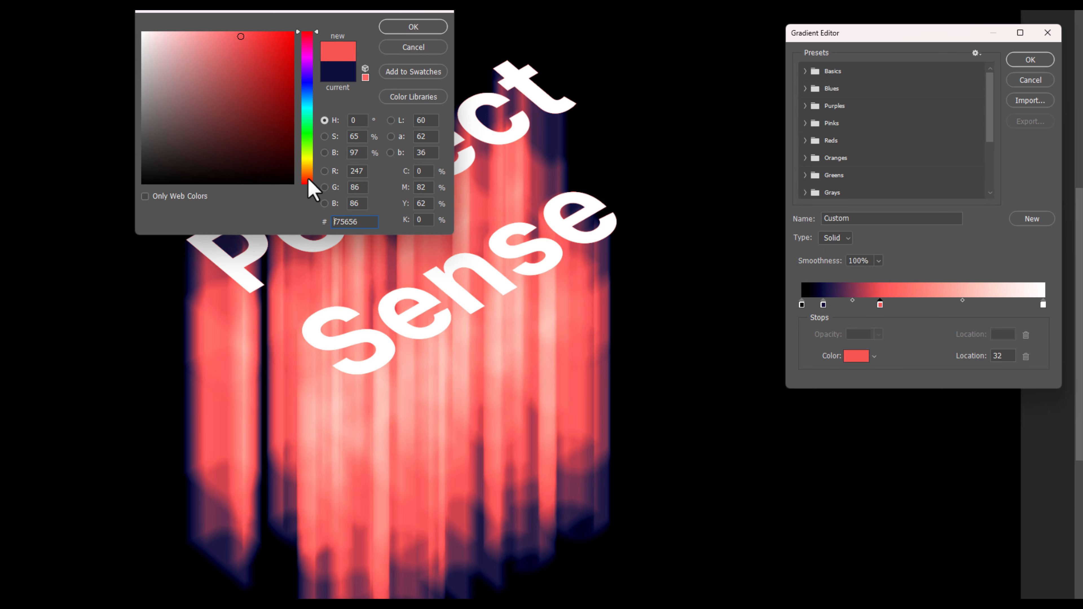
{"action": "left_click", "coordinate": [421, 26]}
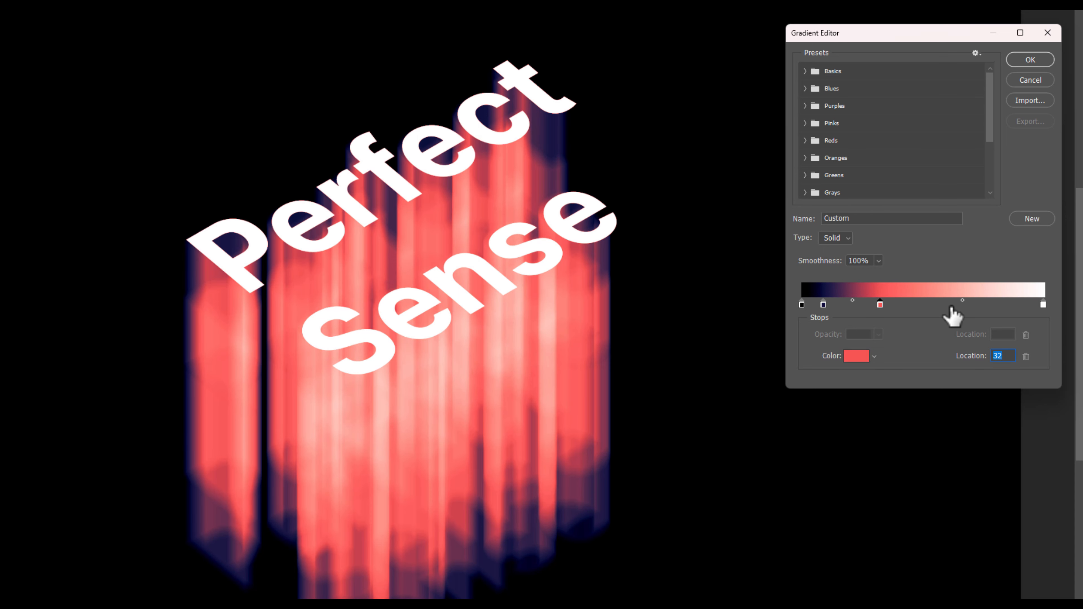
Add a golden yellow color stop at location 73 of the gradient and move the white end stop to location 91
{"action": "left_click_drag", "start_coordinate": [947, 303], "coordinate": [955, 304]}
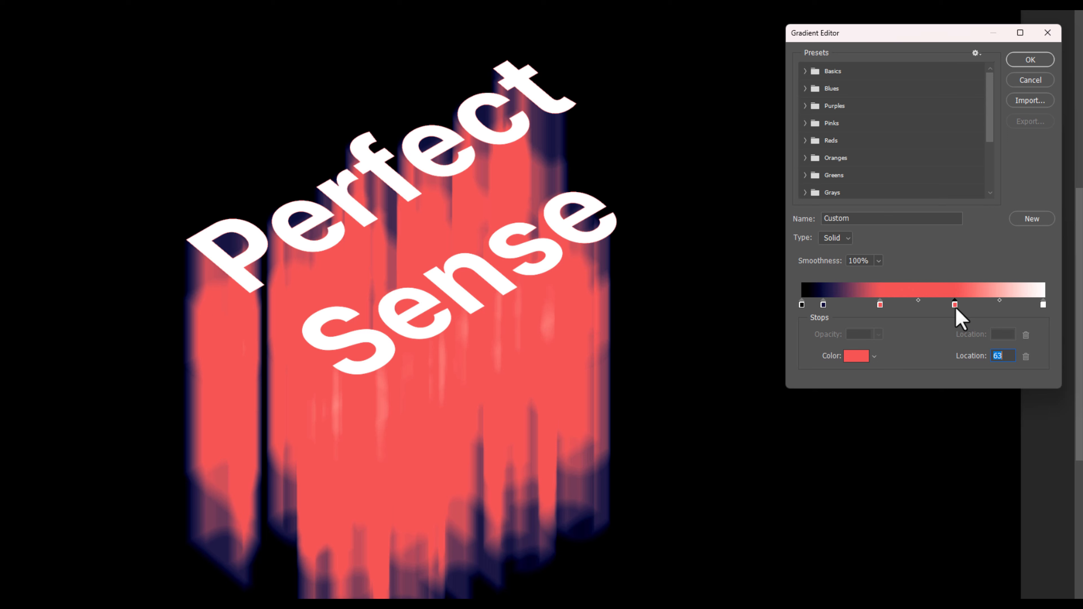
{"action": "left_click_drag", "start_coordinate": [955, 307], "coordinate": [978, 306]}
{"action": "double_click", "coordinate": [978, 304]}
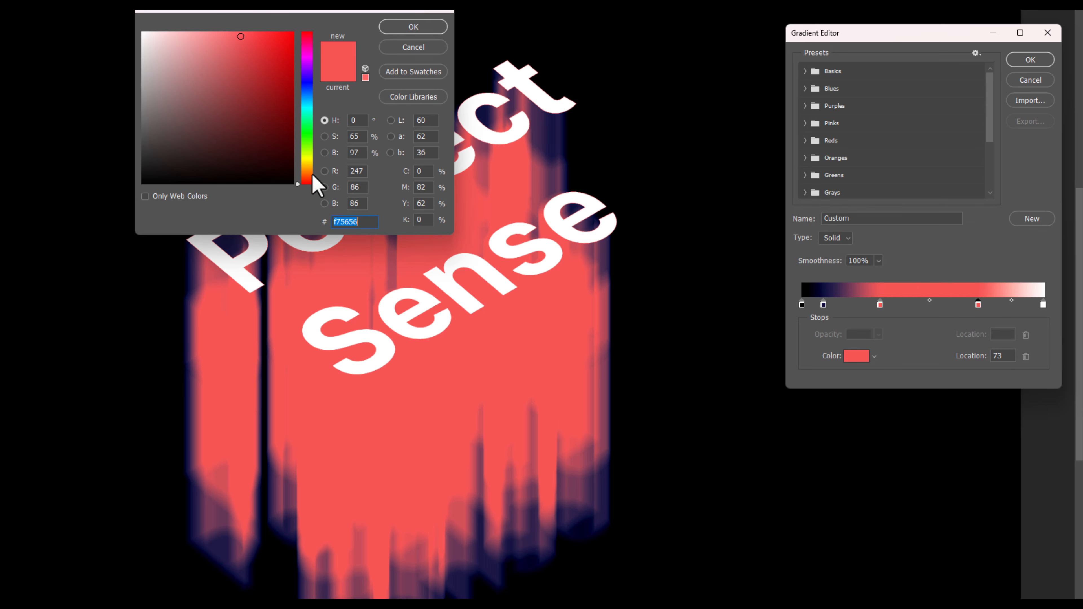
{"action": "left_click_drag", "start_coordinate": [314, 176], "coordinate": [313, 161]}
{"action": "left_click", "coordinate": [272, 43]}
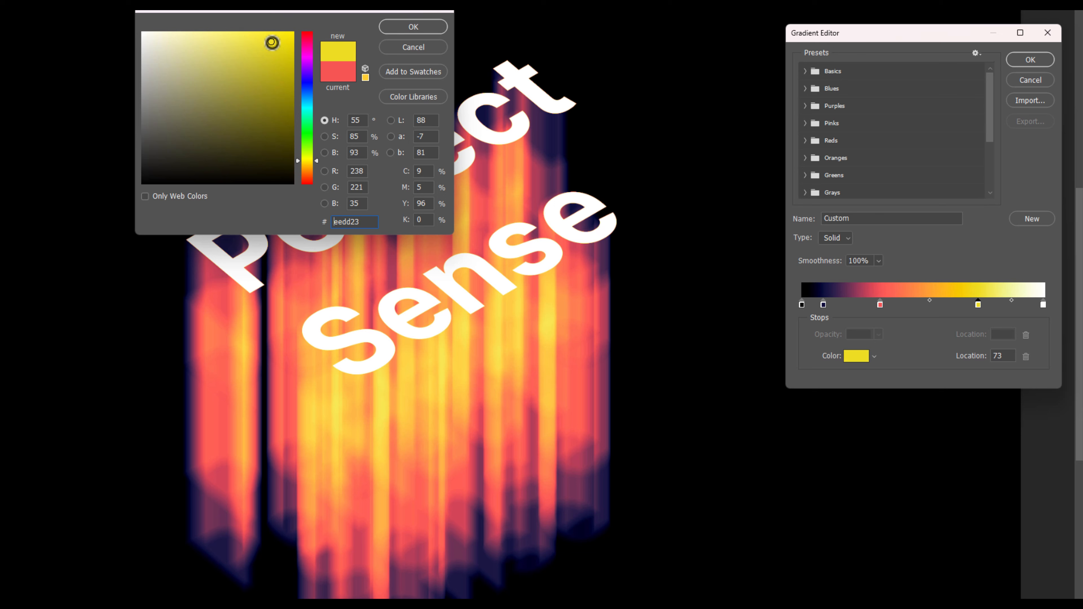
{"action": "left_click_drag", "start_coordinate": [261, 41], "coordinate": [258, 30]}
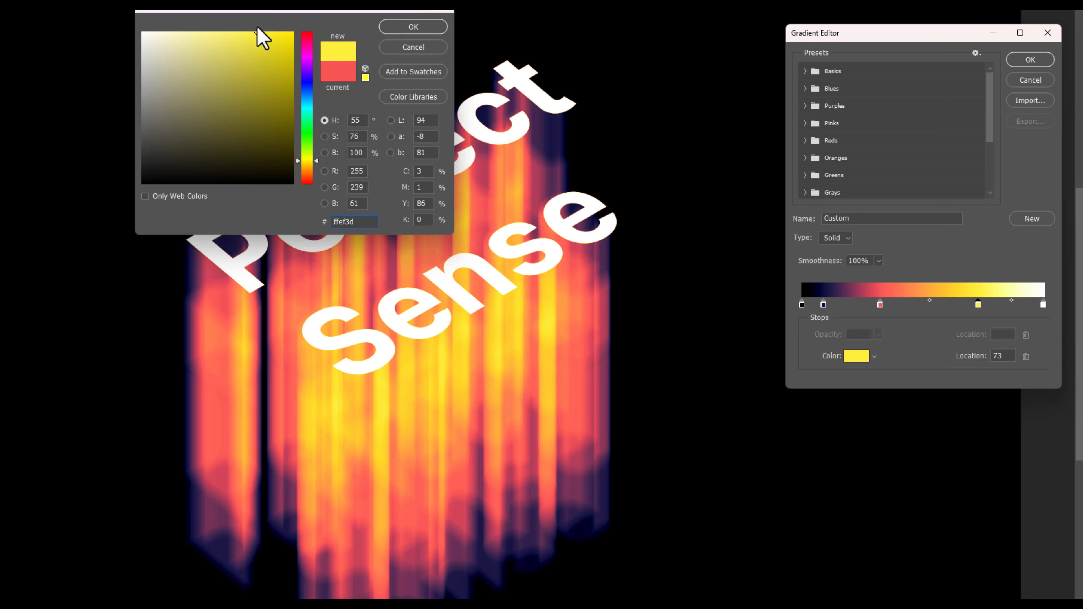
{"action": "left_click_drag", "start_coordinate": [312, 165], "coordinate": [316, 164]}
{"action": "left_click", "coordinate": [413, 26]}
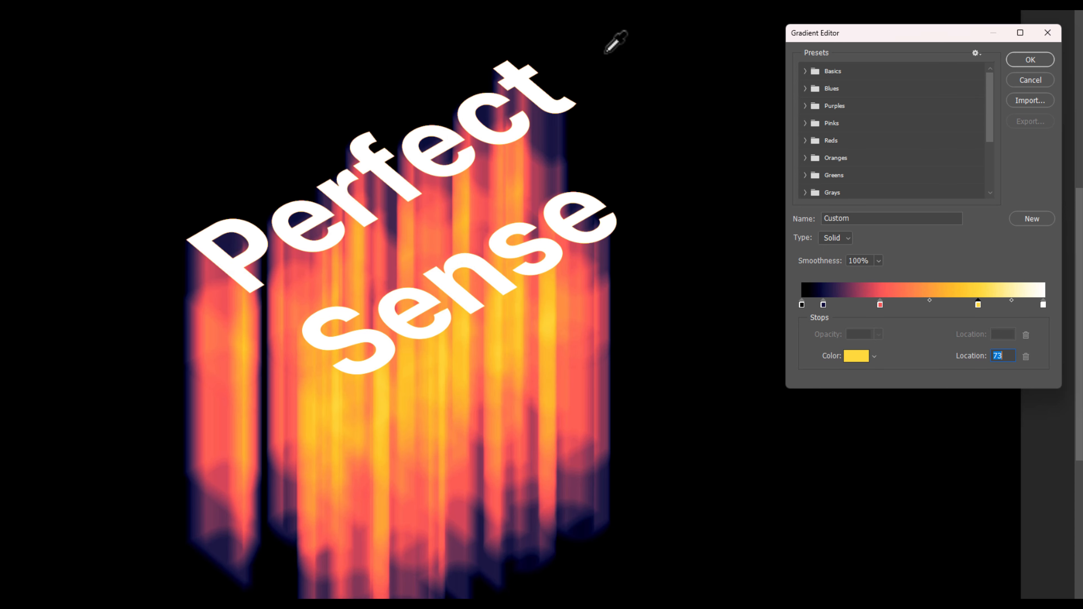
{"action": "left_click_drag", "start_coordinate": [1044, 307], "coordinate": [1032, 305]}
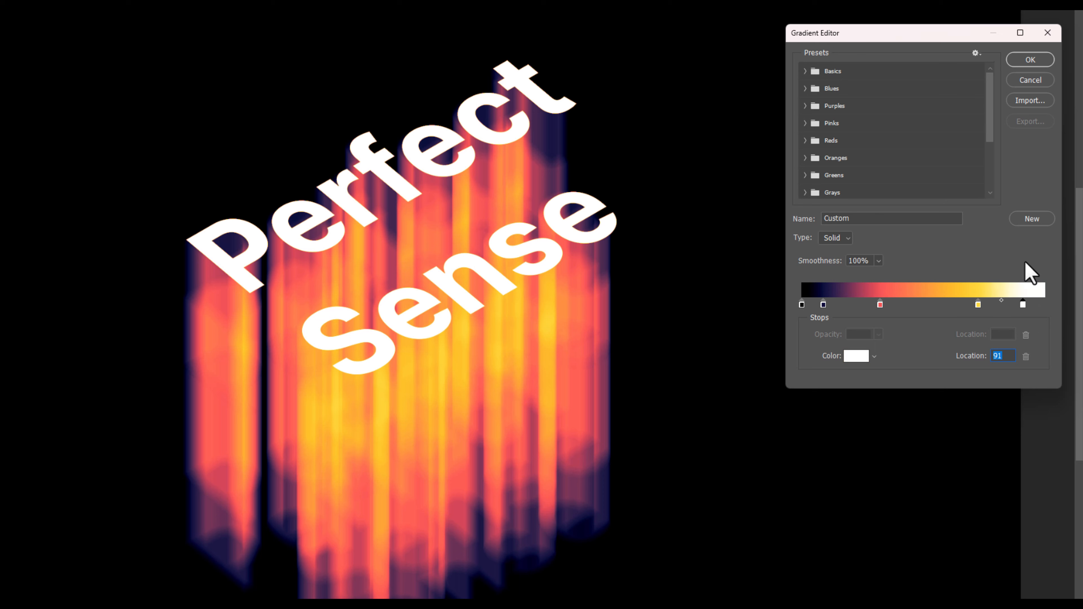
Move the gradient's white end stop to location 95 and apply the edited gradient
{"action": "left_click_drag", "start_coordinate": [1021, 307], "coordinate": [1032, 308]}
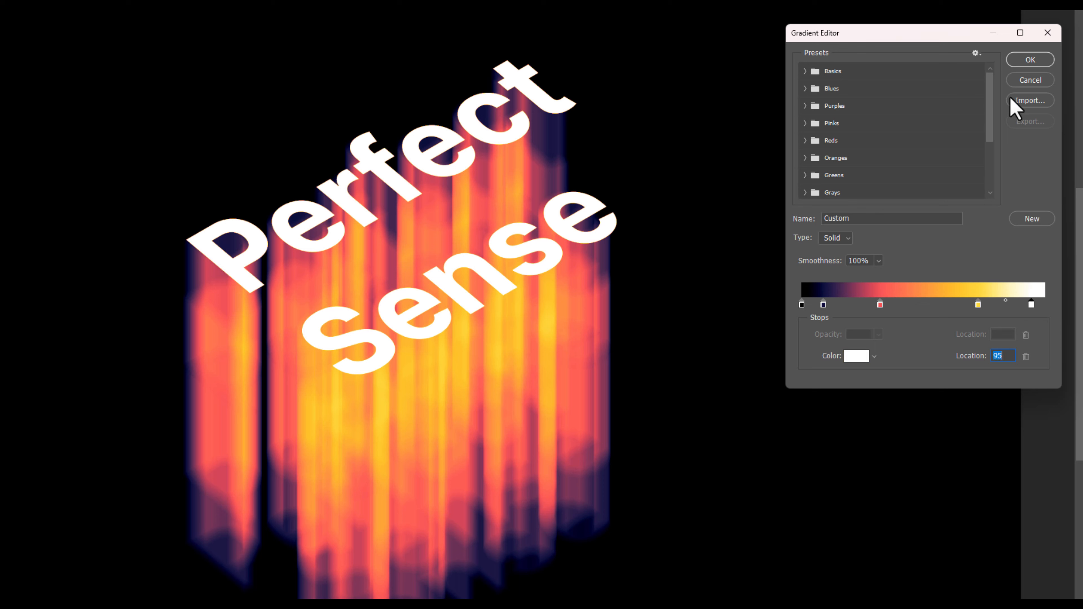
{"action": "left_click", "coordinate": [1027, 60]}
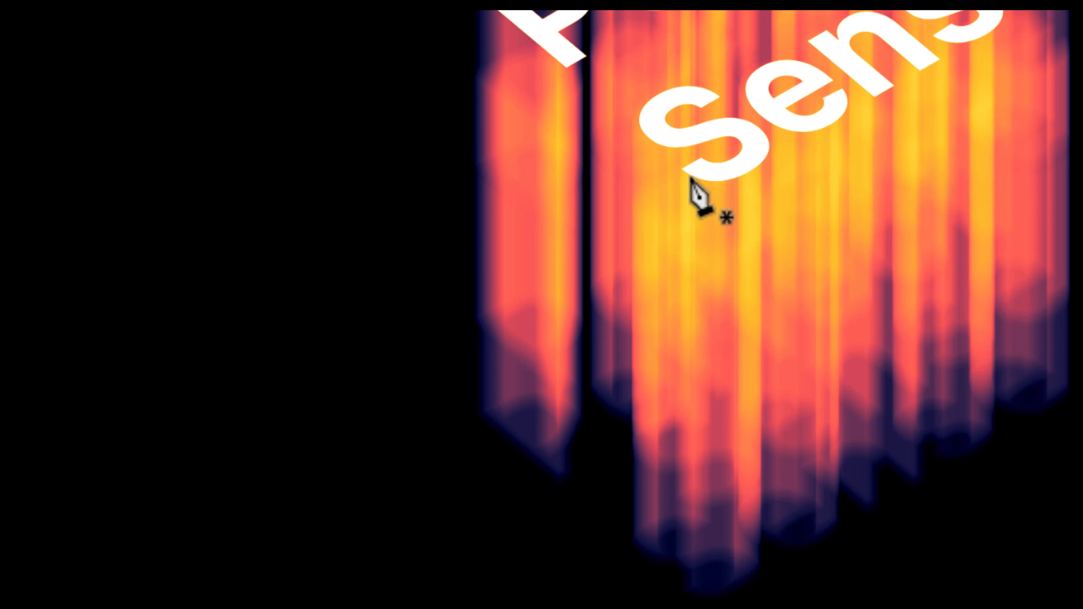
Draw a vertical Pen tool shape line from the lower end of the S to the streaks' bottom edge and set its stroke to 1 px
{"action": "left_click", "coordinate": [691, 175]}
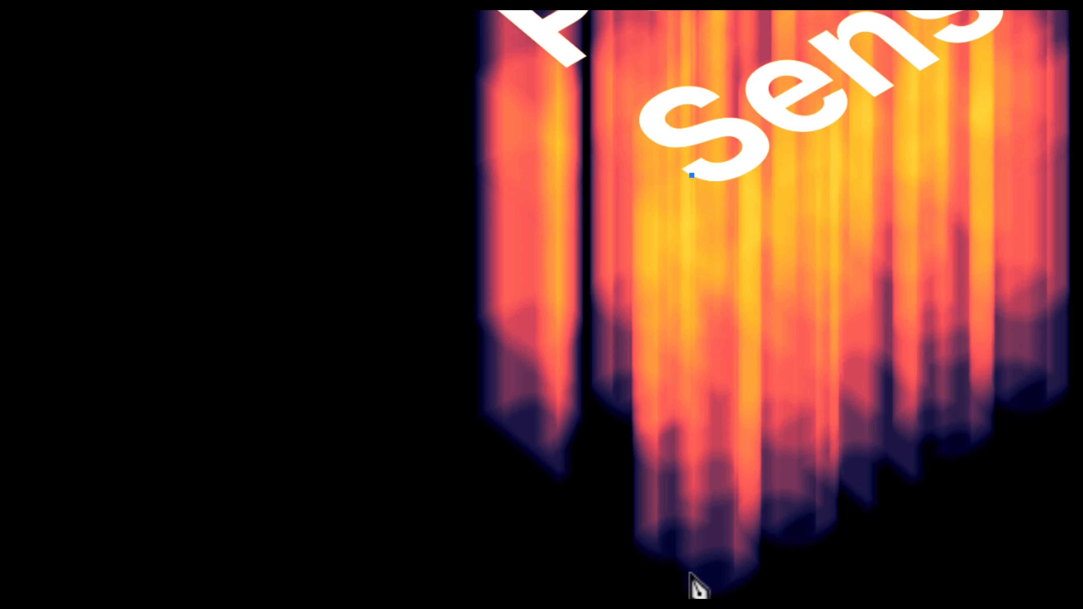
{"action": "left_click", "coordinate": [691, 586]}
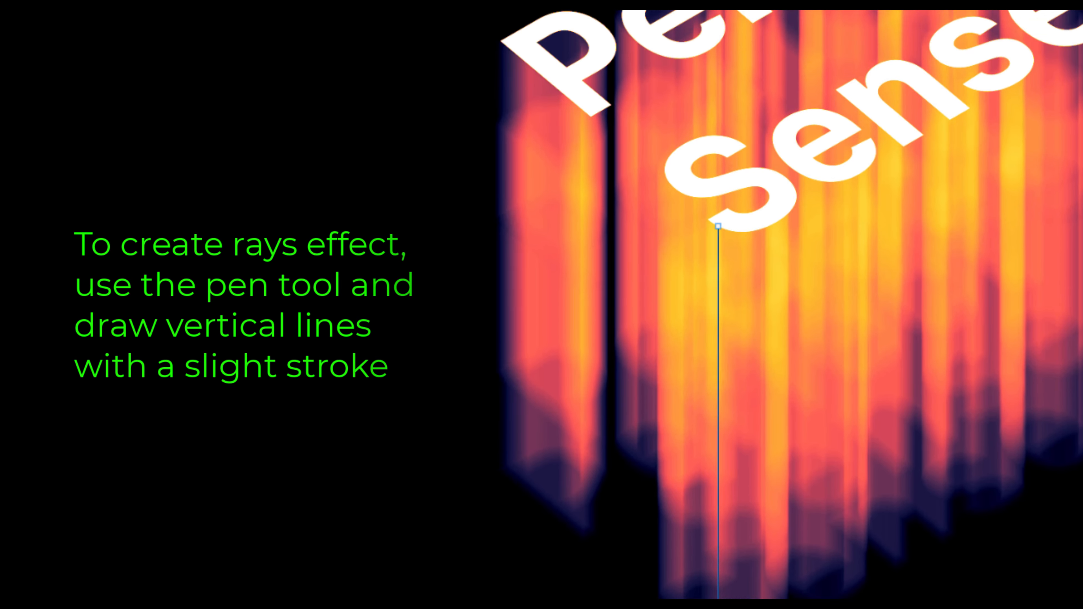
{"action": "left_click", "coordinate": [322, 60]}
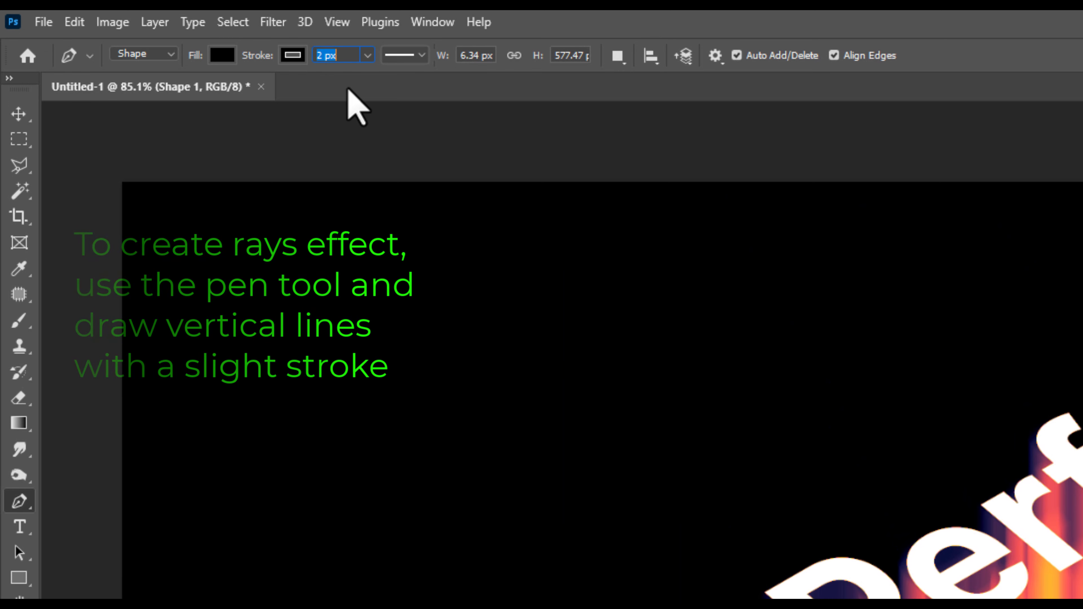
{"action": "type", "text": "4"}
{"action": "key", "text": "Return"}
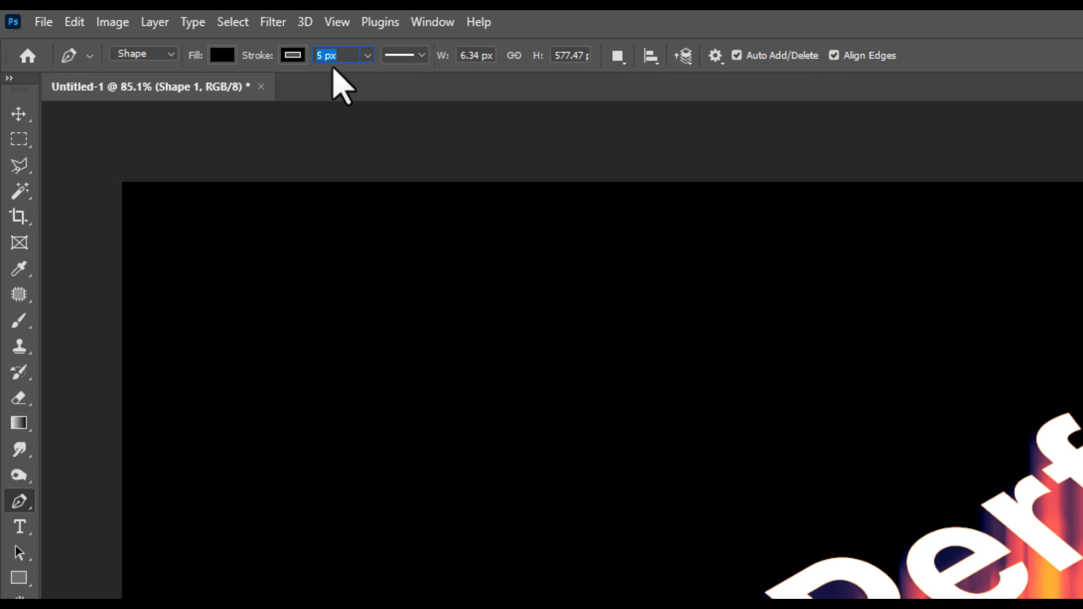
{"action": "type", "text": "1"}
{"action": "key", "text": "Return"}
Give the line's stroke a black-to-white linear gradient at 90 degrees with 0% opacity at the black end
{"action": "left_click", "coordinate": [293, 56]}
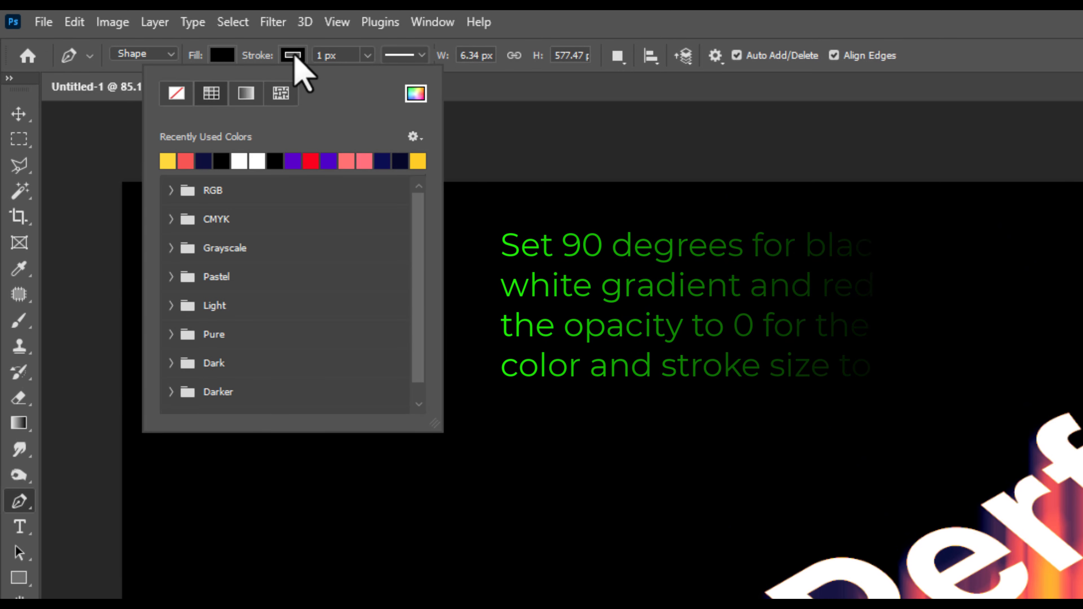
{"action": "left_click", "coordinate": [246, 93]}
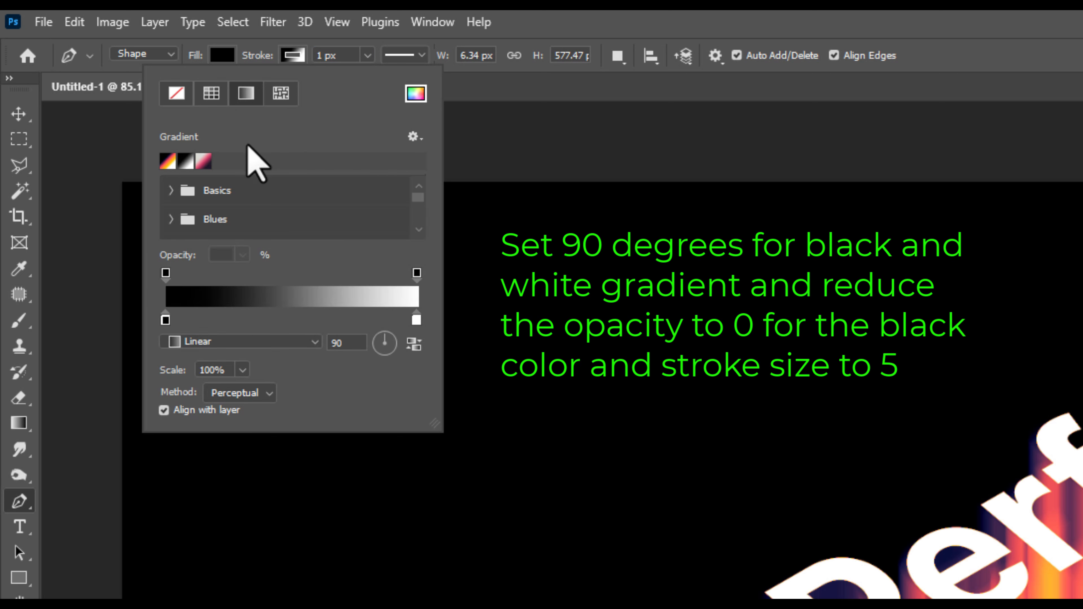
{"action": "left_click", "coordinate": [186, 161]}
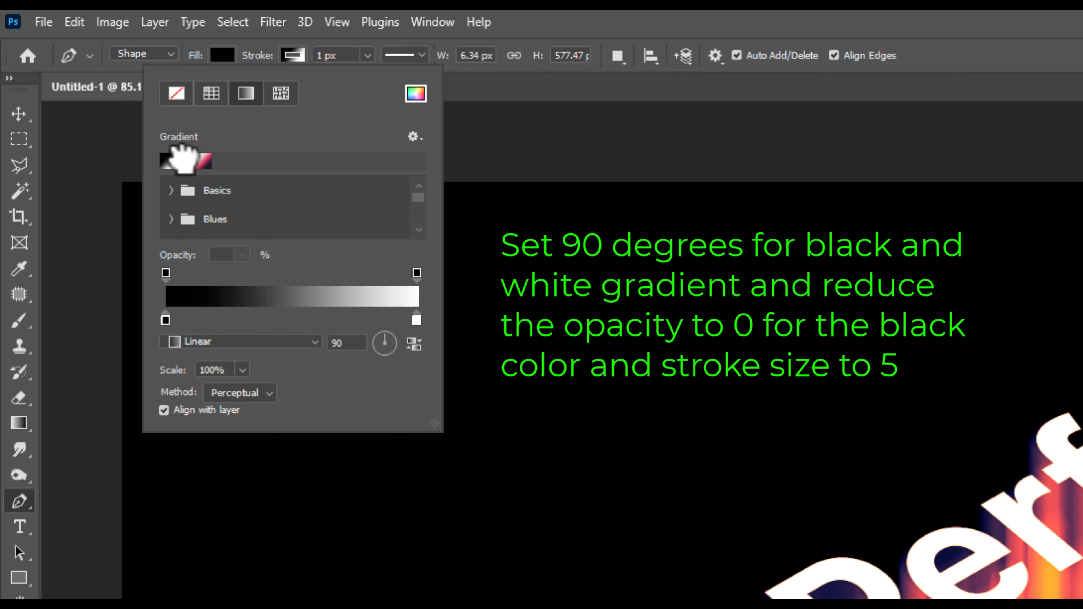
{"action": "left_click", "coordinate": [169, 274]}
{"action": "type", "text": "0"}
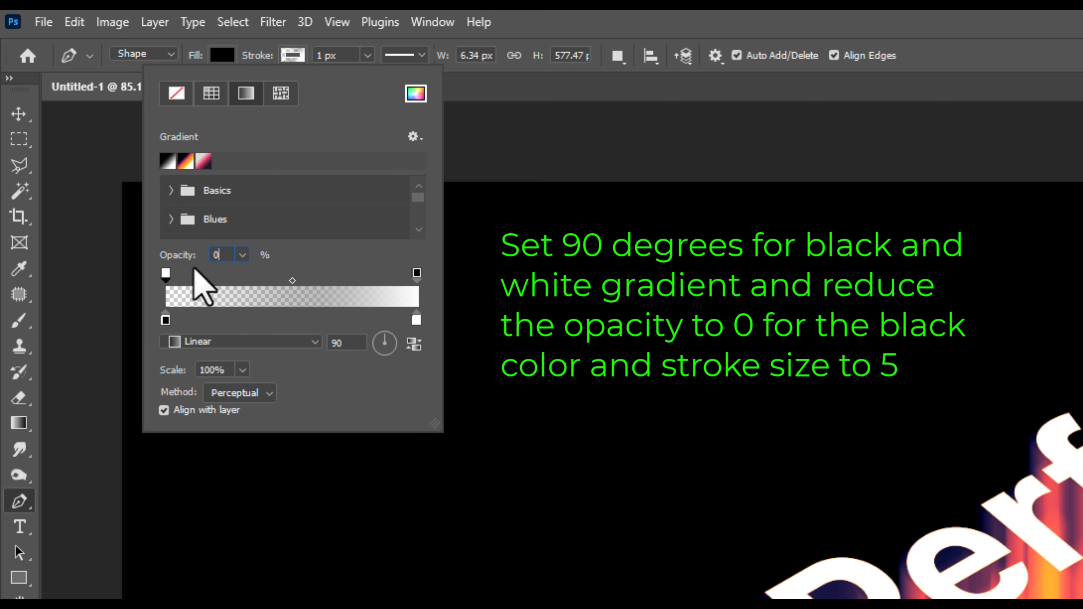
{"action": "key", "text": "Return"}
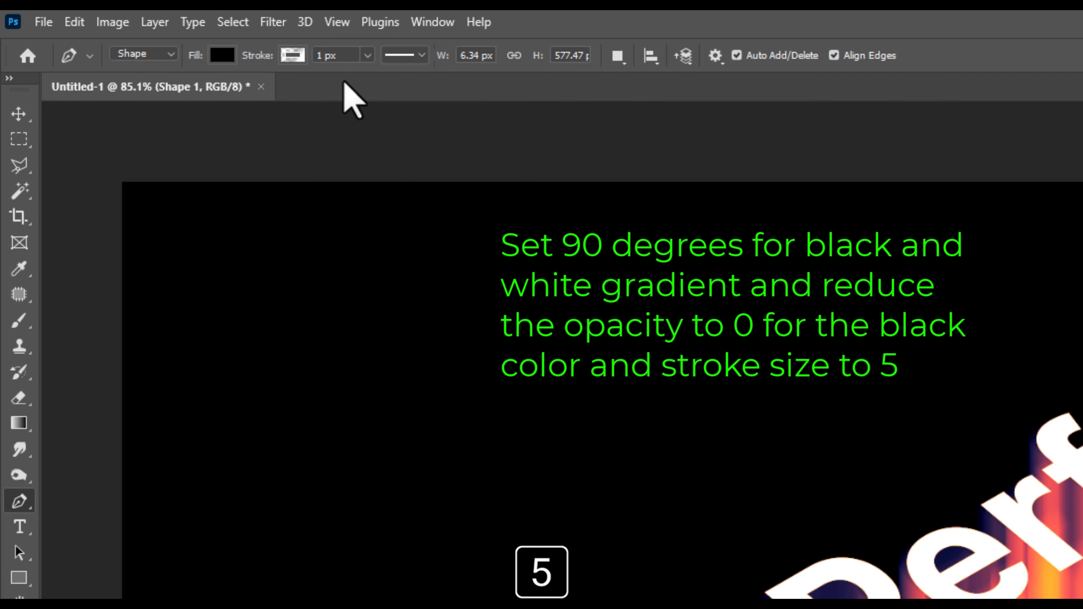
Set the line's stroke width to 5 px and nudge the line slightly left beneath the S
{"action": "double_click", "coordinate": [321, 56]}
{"action": "type", "text": "5"}
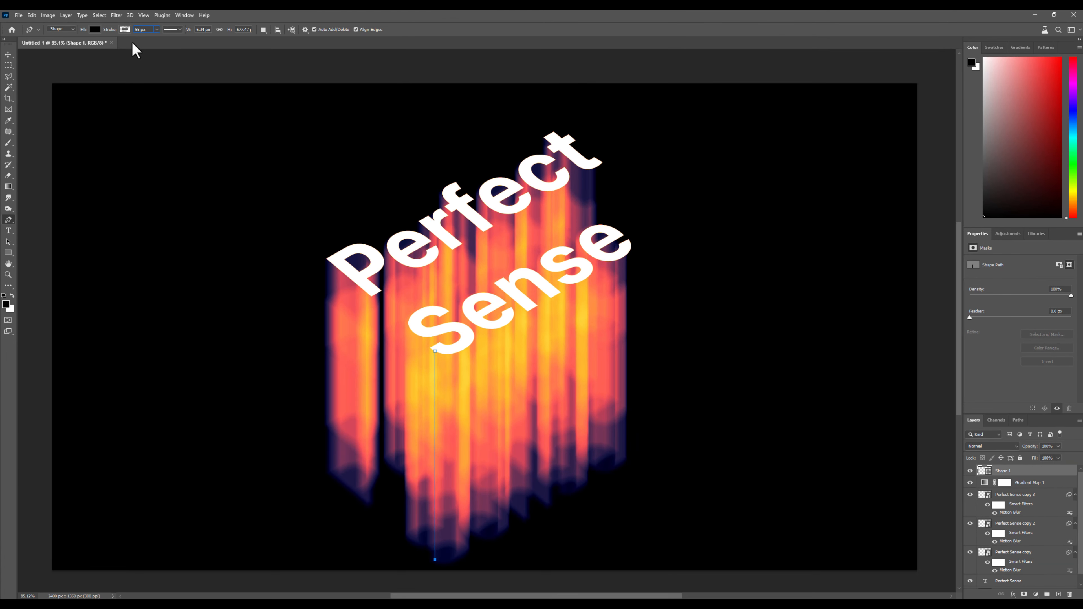
{"action": "left_click_drag", "start_coordinate": [434, 367], "coordinate": [433, 372]}
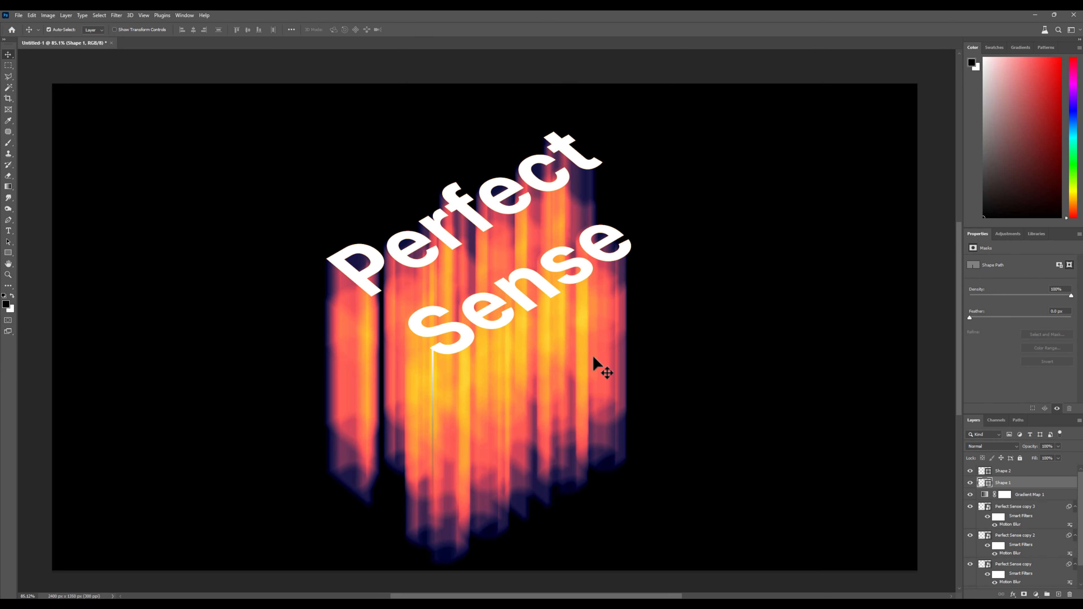
Move the Perfect Sense text layer to the top of the layer stack
{"action": "scroll", "coordinate": [1024, 532], "scroll_direction": "down", "scroll_amount": 2}
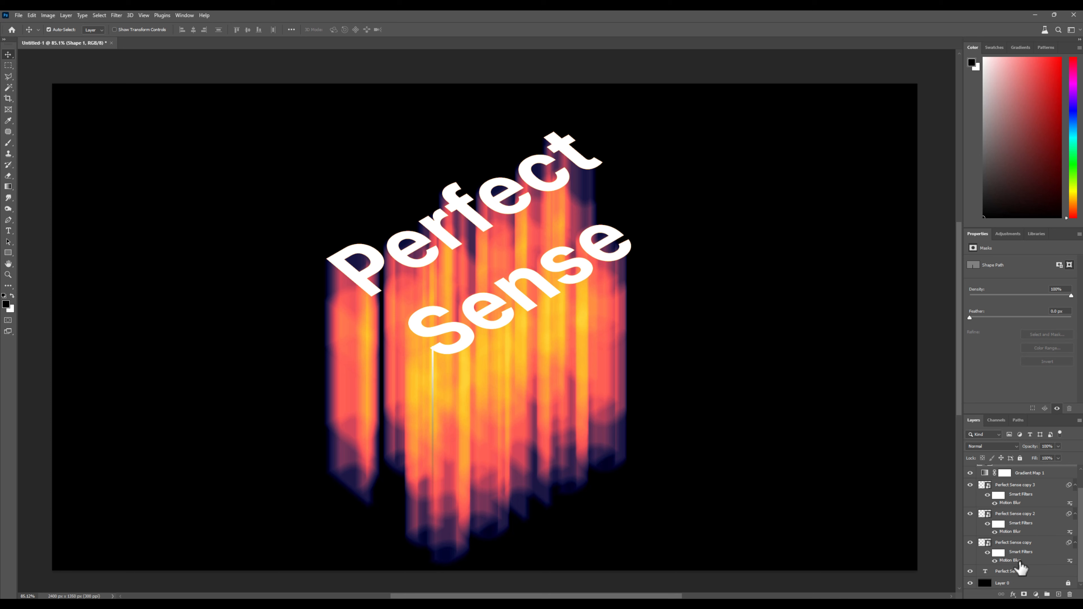
{"action": "left_click_drag", "start_coordinate": [1018, 544], "coordinate": [1016, 465]}
{"action": "left_click", "coordinate": [1015, 486]}
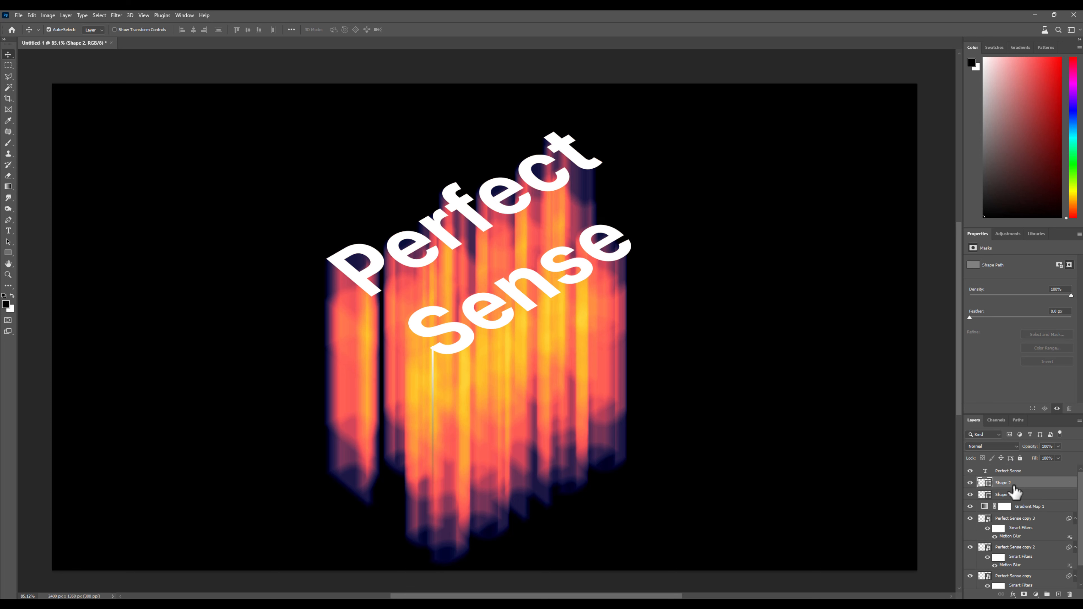
Set the blend mode of the Shape 1 ray layer to Screen
{"action": "left_click", "coordinate": [970, 495]}
{"action": "left_click", "coordinate": [1010, 497]}
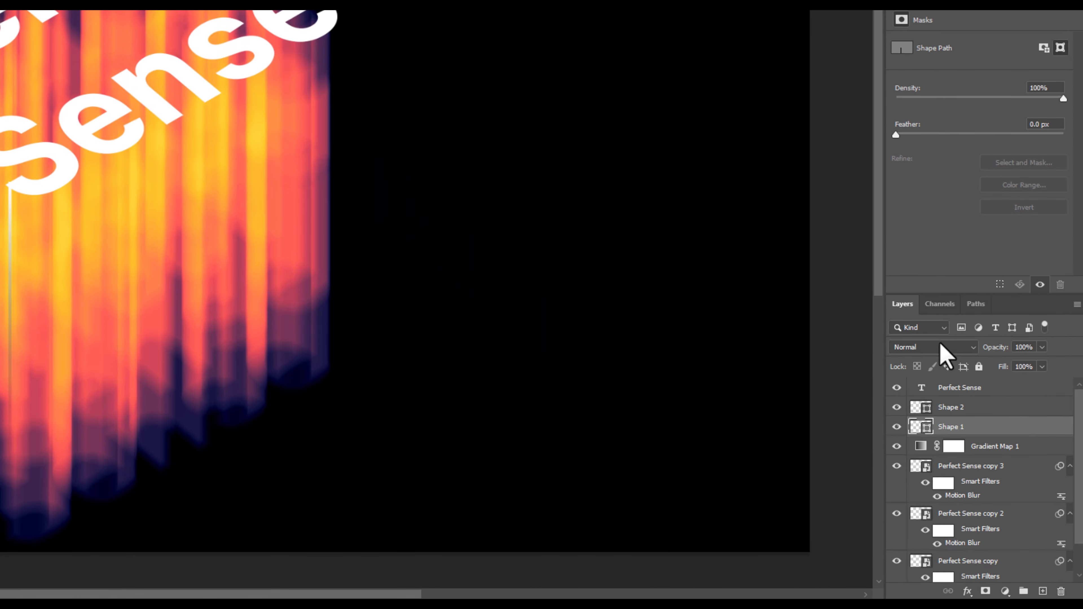
{"action": "left_click", "coordinate": [995, 446]}
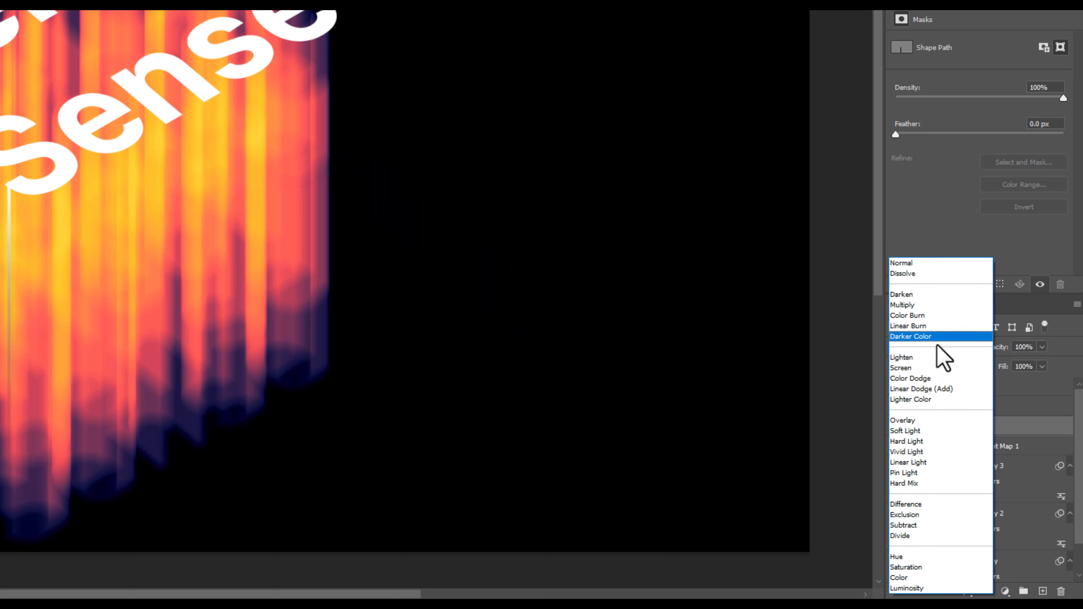
{"action": "left_click", "coordinate": [924, 369]}
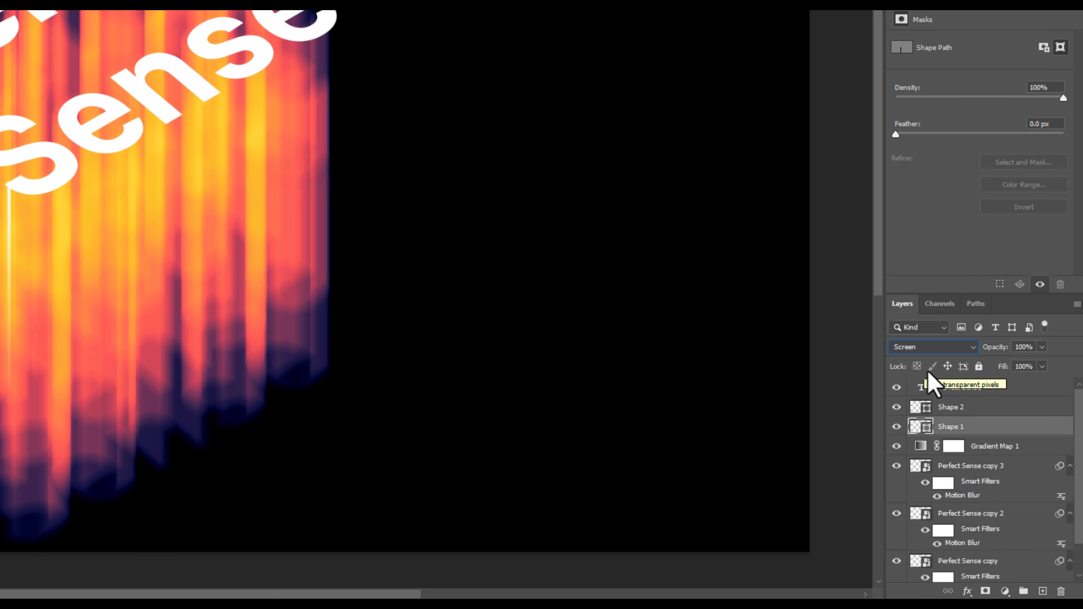
Duplicate the ray repeatedly and place the copies along the lower edges of the letters in Sense
{"action": "left_click_drag", "start_coordinate": [436, 410], "coordinate": [457, 408]}
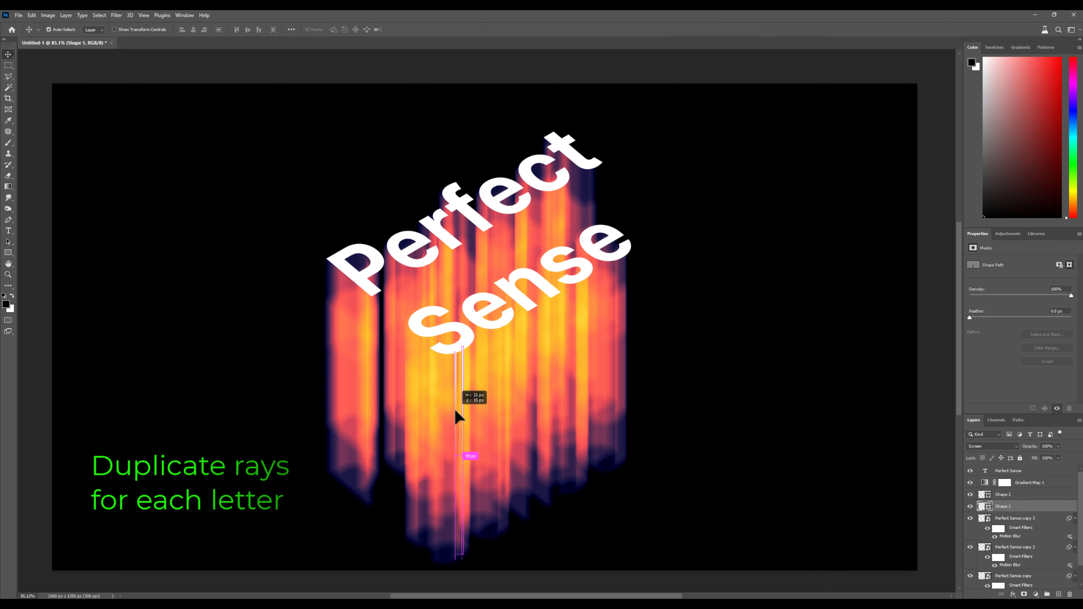
{"action": "left_click_drag", "start_coordinate": [435, 414], "coordinate": [463, 412]}
{"action": "left_click_drag", "start_coordinate": [463, 412], "coordinate": [485, 392]}
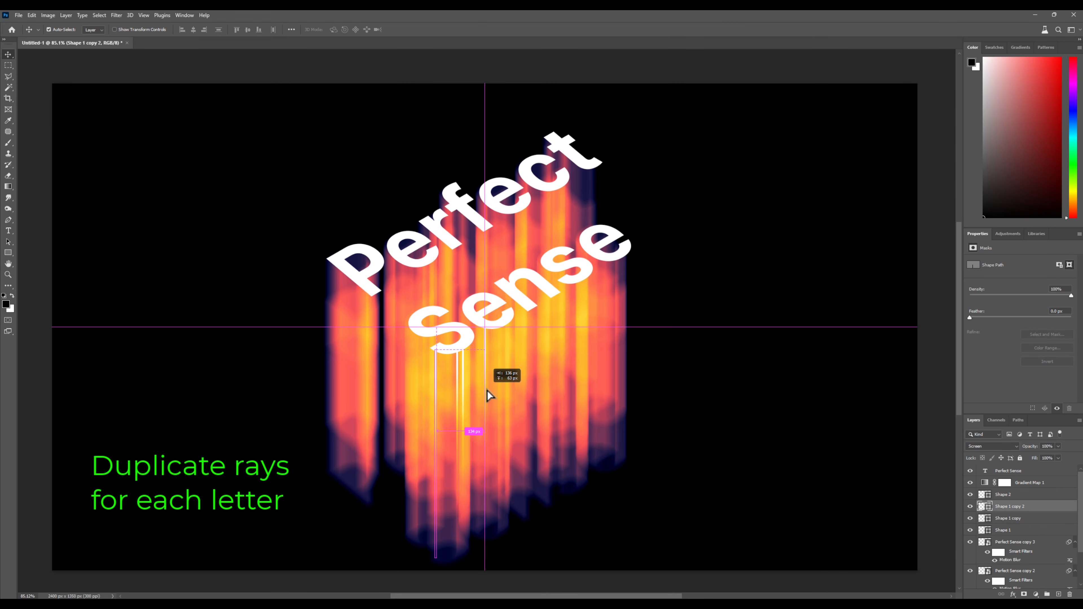
{"action": "left_click_drag", "start_coordinate": [485, 391], "coordinate": [511, 381]}
{"action": "left_click_drag", "start_coordinate": [512, 382], "coordinate": [397, 347]}
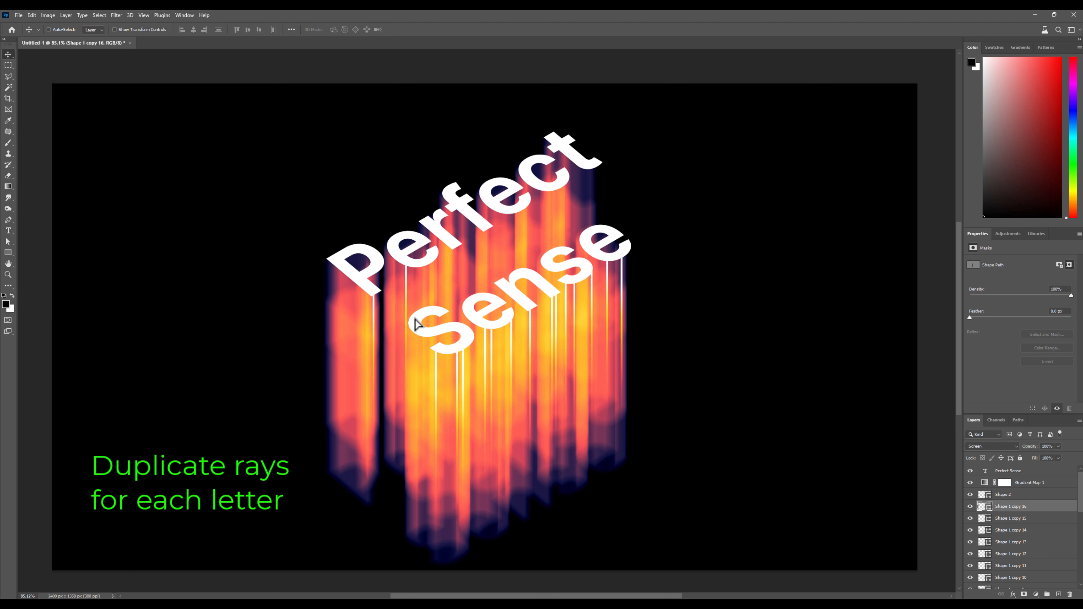
Duplicate more rays and place them beneath the letters of Perfect, up to the final t
{"action": "left_click_drag", "start_coordinate": [438, 298], "coordinate": [432, 295]}
{"action": "left_click_drag", "start_coordinate": [436, 295], "coordinate": [455, 283]}
{"action": "left_click_drag", "start_coordinate": [454, 283], "coordinate": [458, 283]}
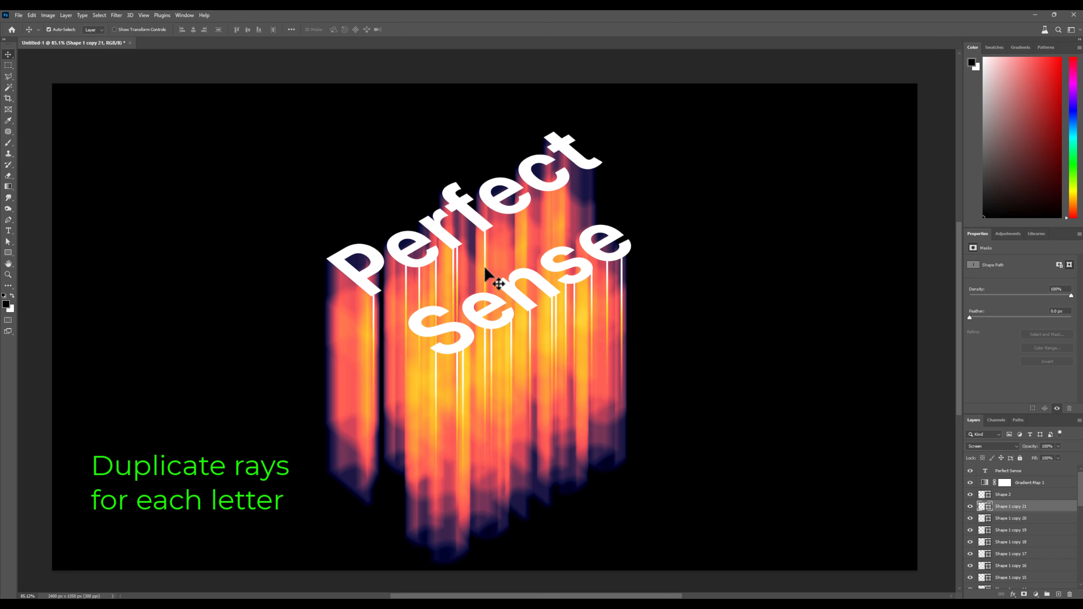
{"action": "left_click_drag", "start_coordinate": [562, 223], "coordinate": [609, 197]}
Group all the ray layers from Shape 2 down to Shape 1 and merge the group into one layer
{"action": "left_click", "coordinate": [1038, 472]}
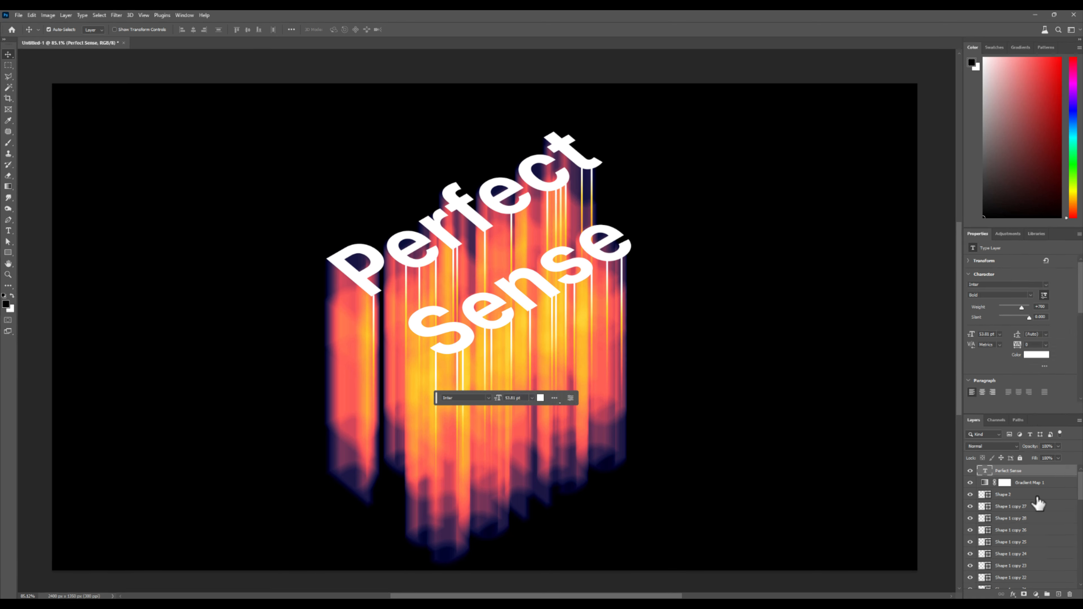
{"action": "left_click", "coordinate": [1038, 495]}
{"action": "scroll", "coordinate": [1038, 494], "scroll_direction": "down", "scroll_amount": 7}
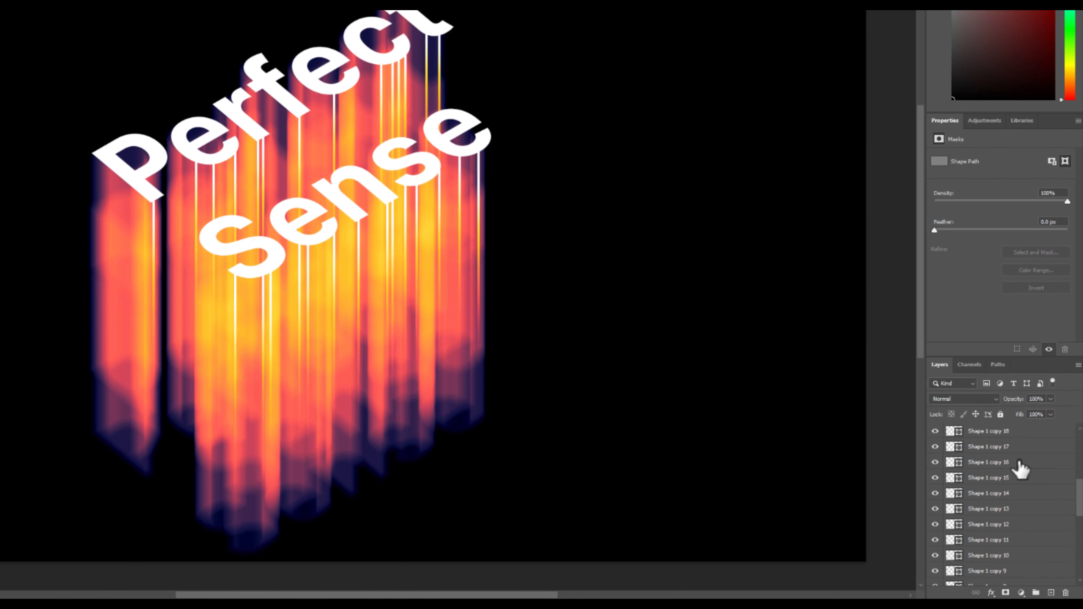
{"action": "scroll", "coordinate": [1019, 469], "scroll_direction": "down", "scroll_amount": 3}
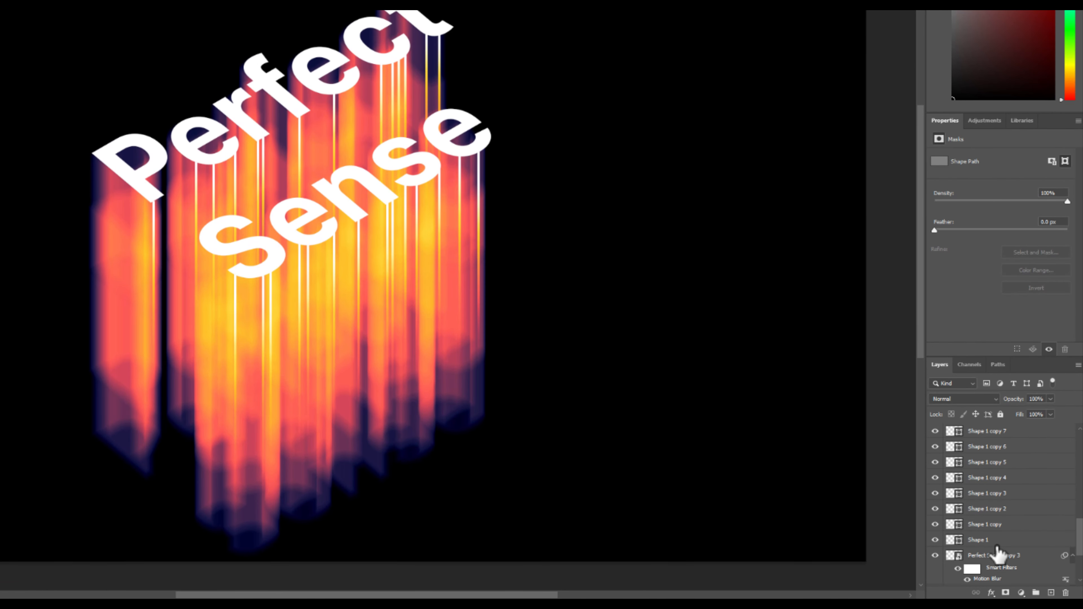
{"action": "left_click", "coordinate": [994, 541], "text": "shift"}
{"action": "key", "text": "ctrl+g"}
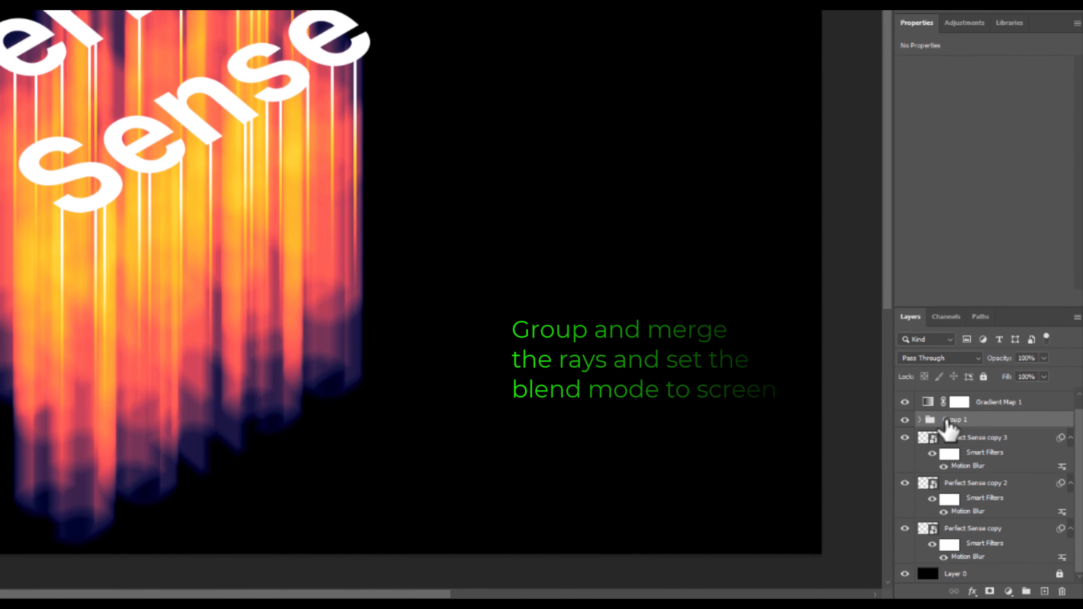
{"action": "right_click", "coordinate": [966, 450]}
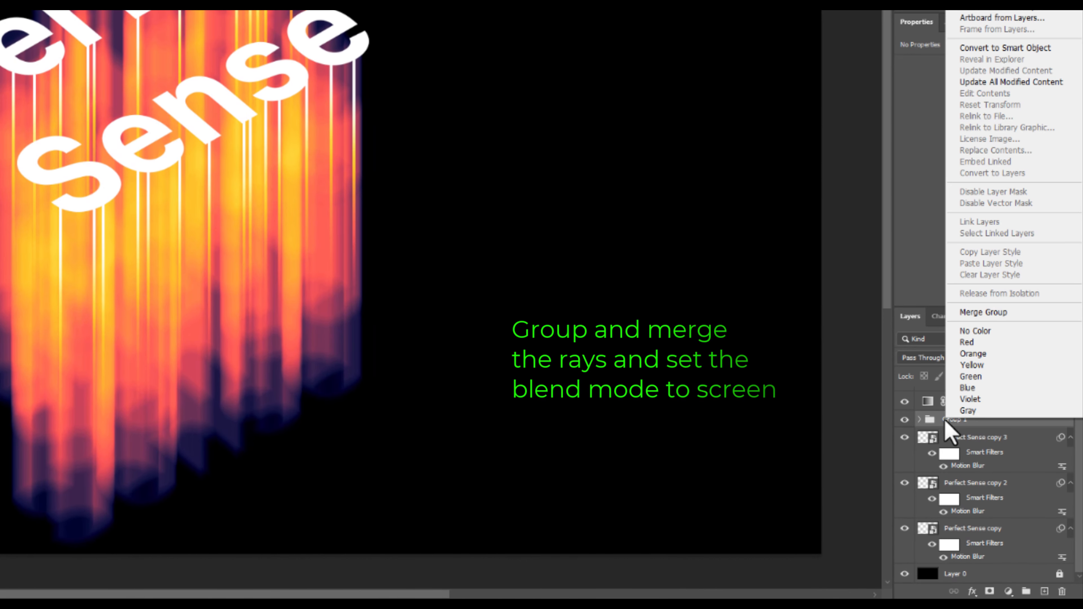
{"action": "left_click", "coordinate": [973, 316]}
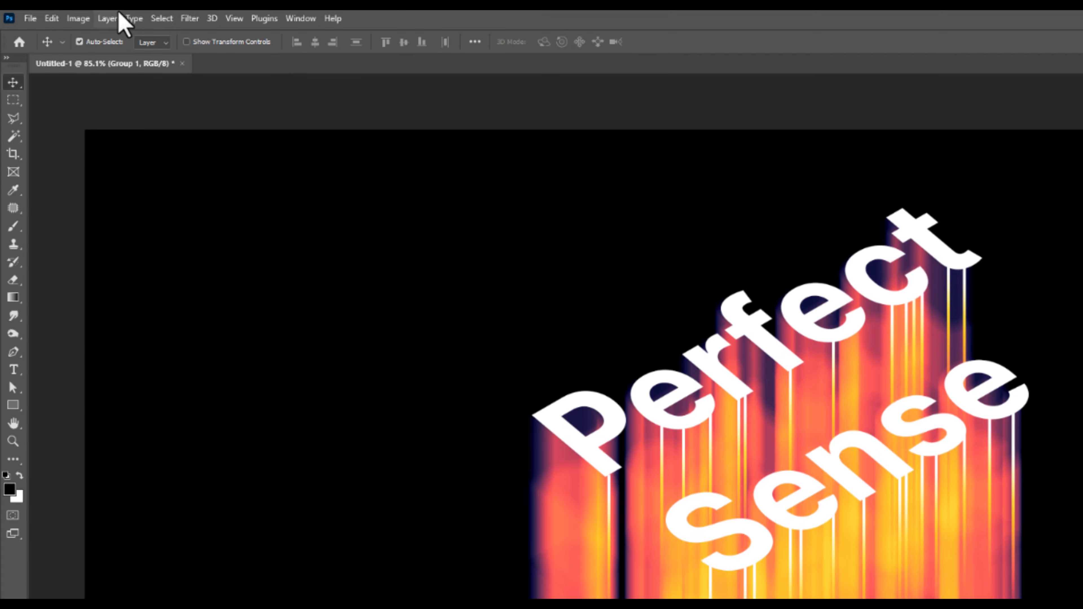
Apply a Gaussian Blur with a 2.0 pixel radius to the merged rays
{"action": "left_click", "coordinate": [180, 19]}
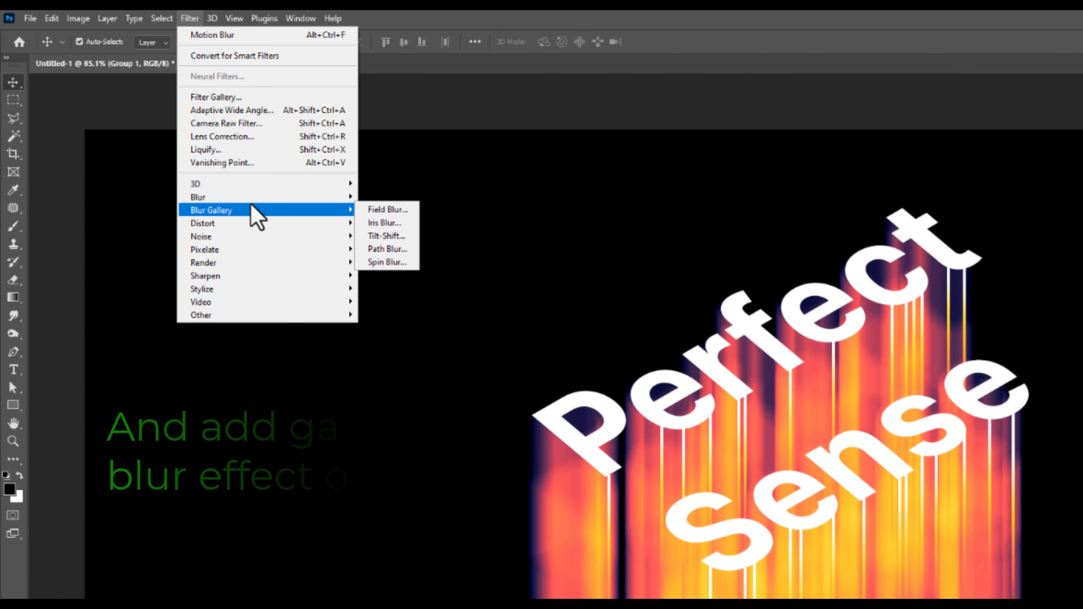
{"action": "mouse_move", "coordinate": [247, 198]}
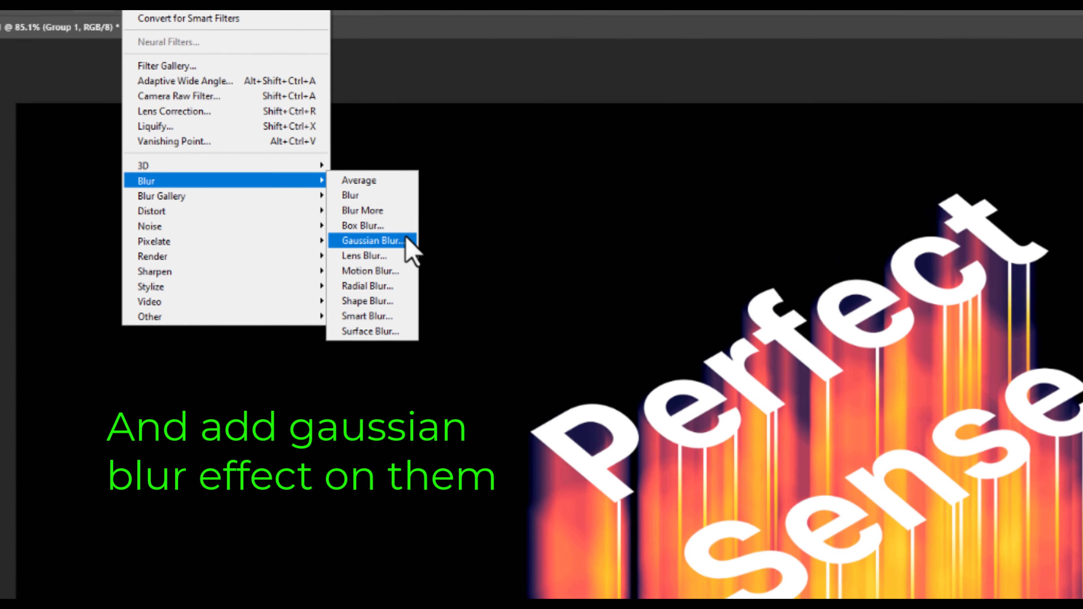
{"action": "left_click", "coordinate": [416, 249]}
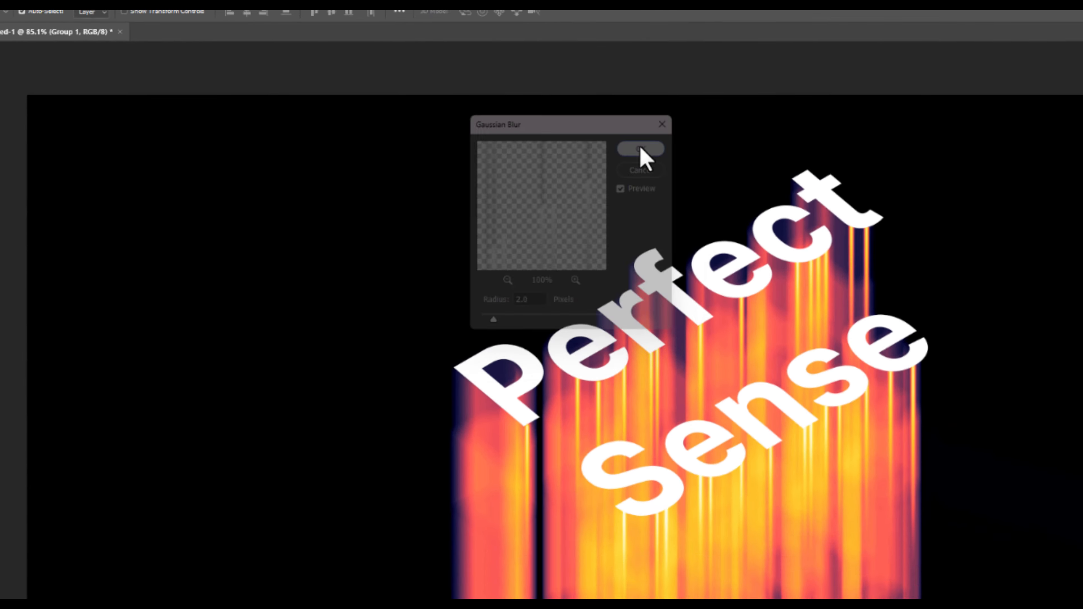
{"action": "left_click", "coordinate": [761, 165]}
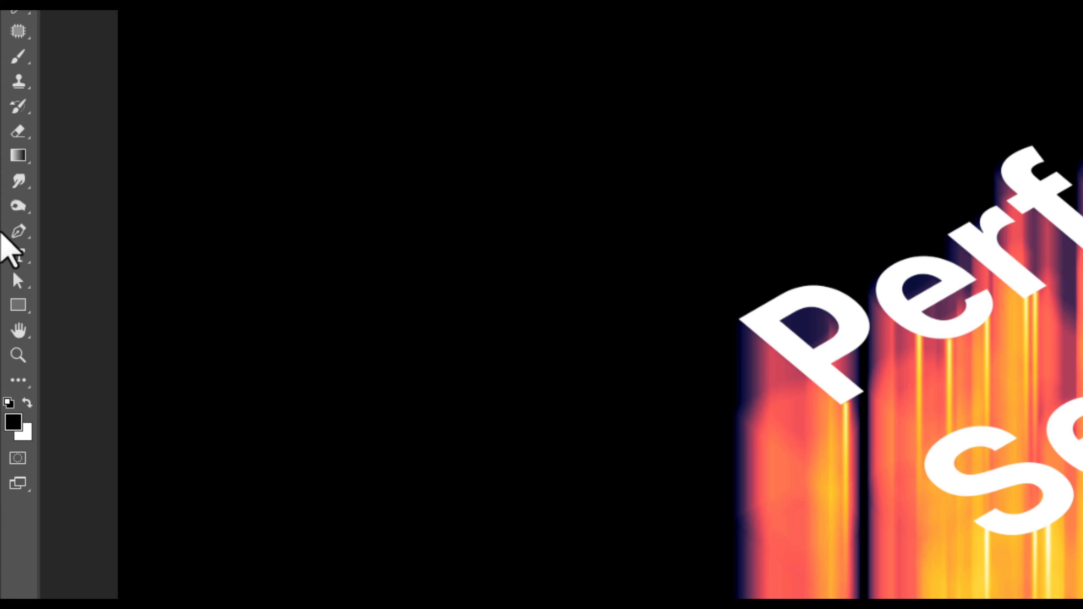
Paint black on the Group 2 layer mask over the streaks' lower left area with a large soft brush at 5% opacity
{"action": "left_click", "coordinate": [18, 51]}
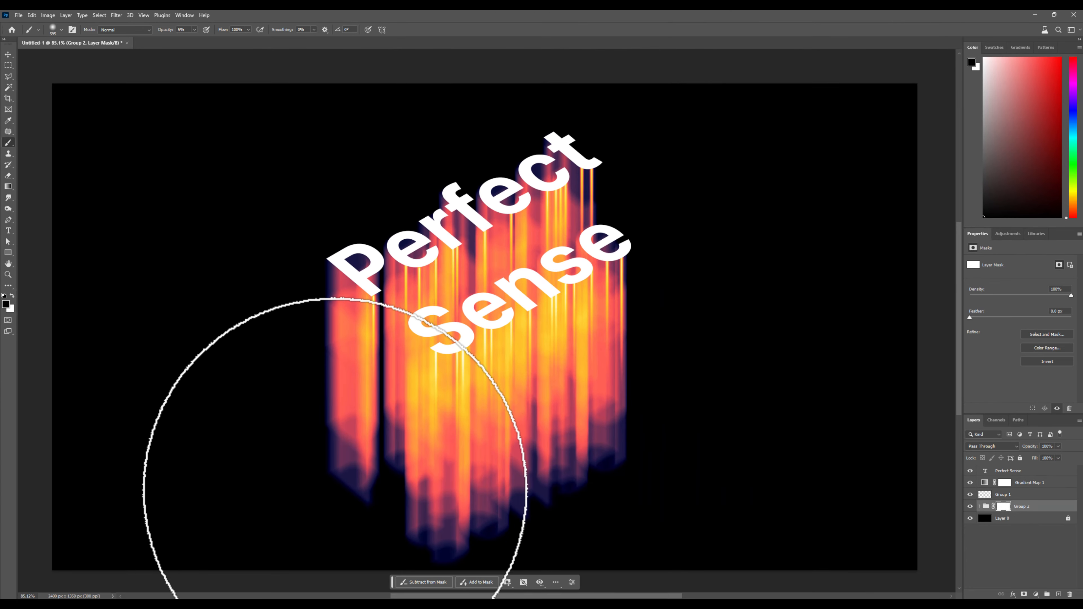
{"action": "mouse_move", "coordinate": [380, 531]}
{"action": "left_mouse_down"}
{"action": "mouse_move", "coordinate": [324, 365]}
{"action": "mouse_move", "coordinate": [343, 367]}
{"action": "mouse_move", "coordinate": [385, 537]}
{"action": "mouse_move", "coordinate": [265, 510]}
{"action": "left_mouse_up"}
Stamp the visible artwork onto a new layer above the text and add 5% uniform monochromatic noise to it
{"action": "left_click", "coordinate": [1014, 471]}
{"action": "key", "text": "ctrl+alt+shift+n"}
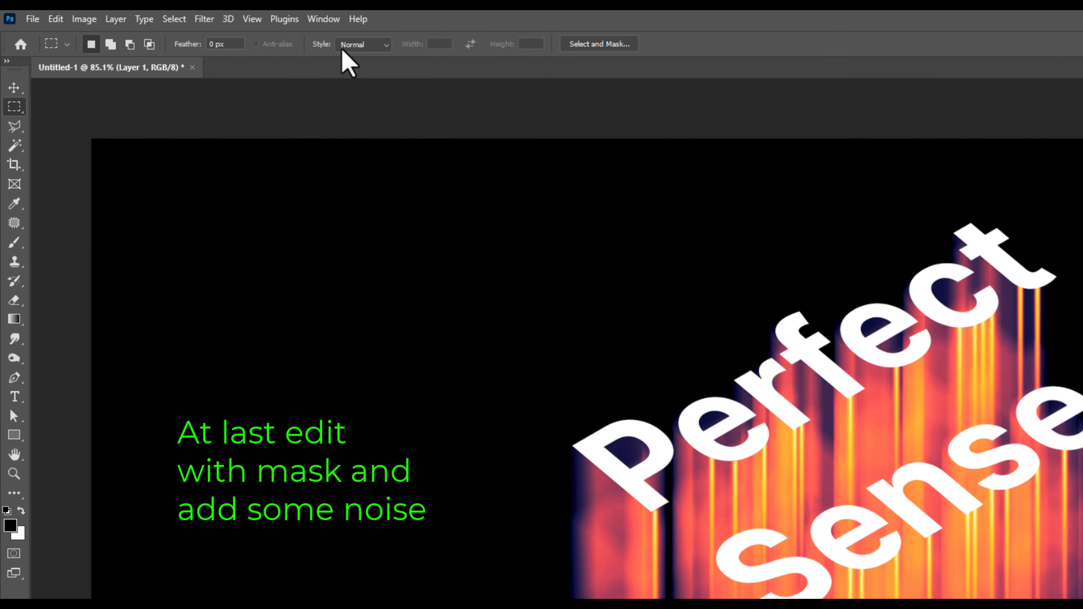
{"action": "left_click", "coordinate": [204, 19]}
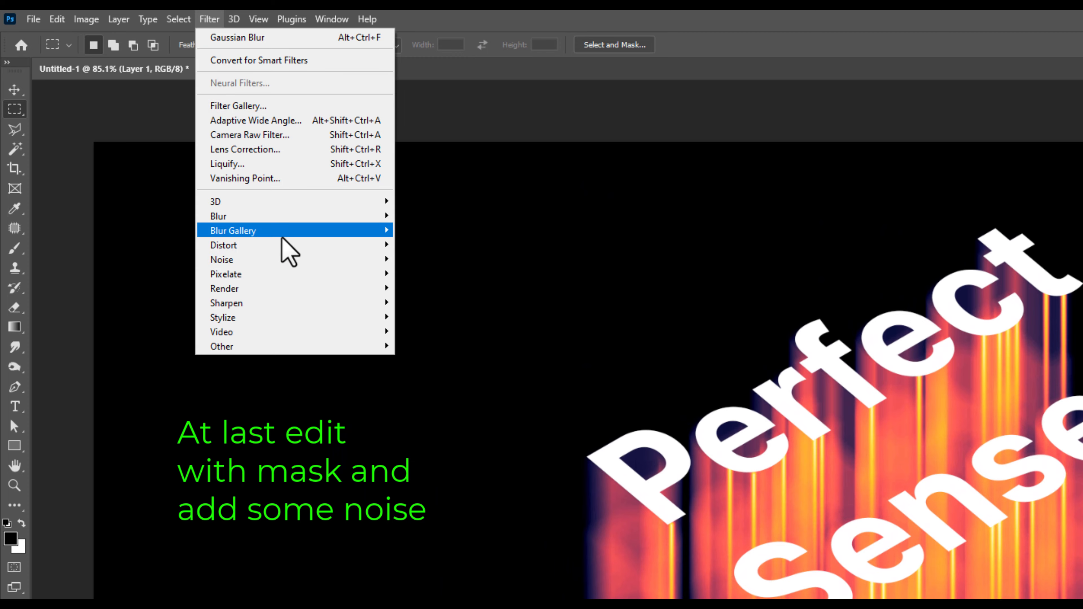
{"action": "mouse_move", "coordinate": [297, 262]}
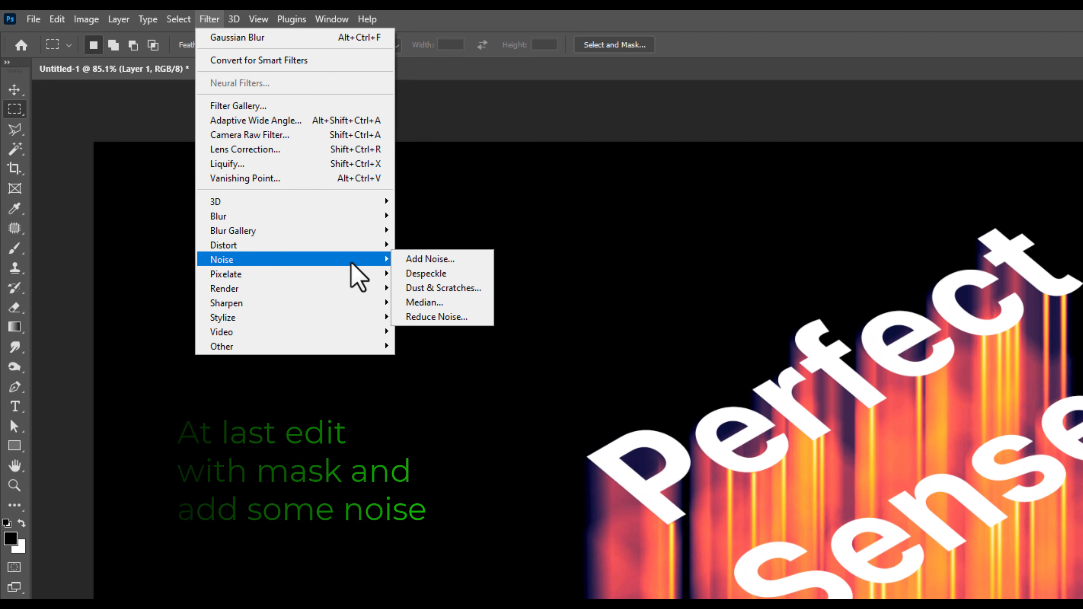
{"action": "left_click", "coordinate": [443, 261]}
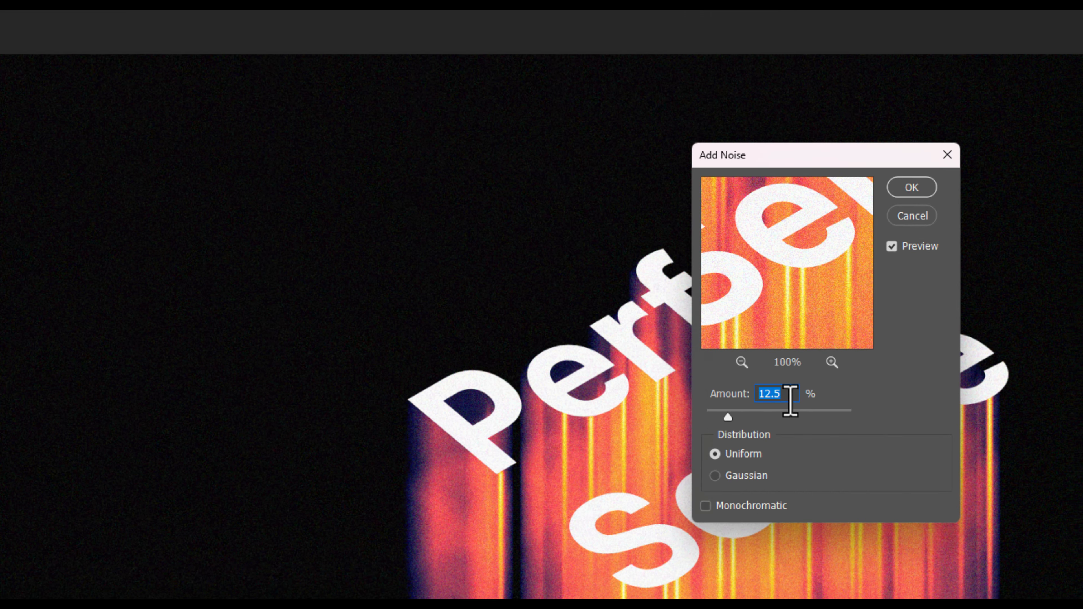
{"action": "type", "text": "5."}
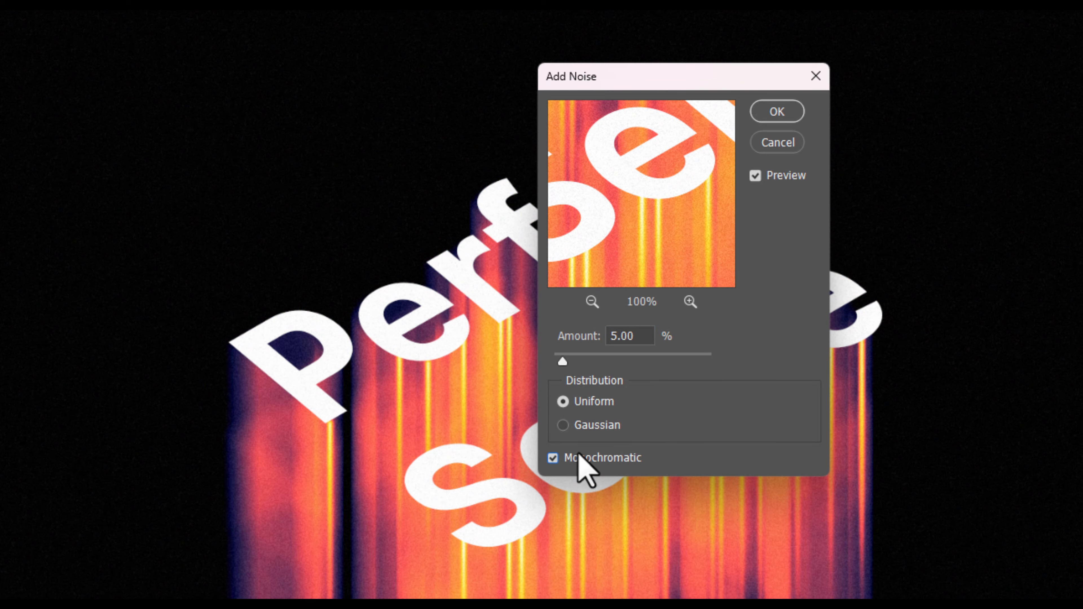
{"action": "left_click", "coordinate": [773, 120]}
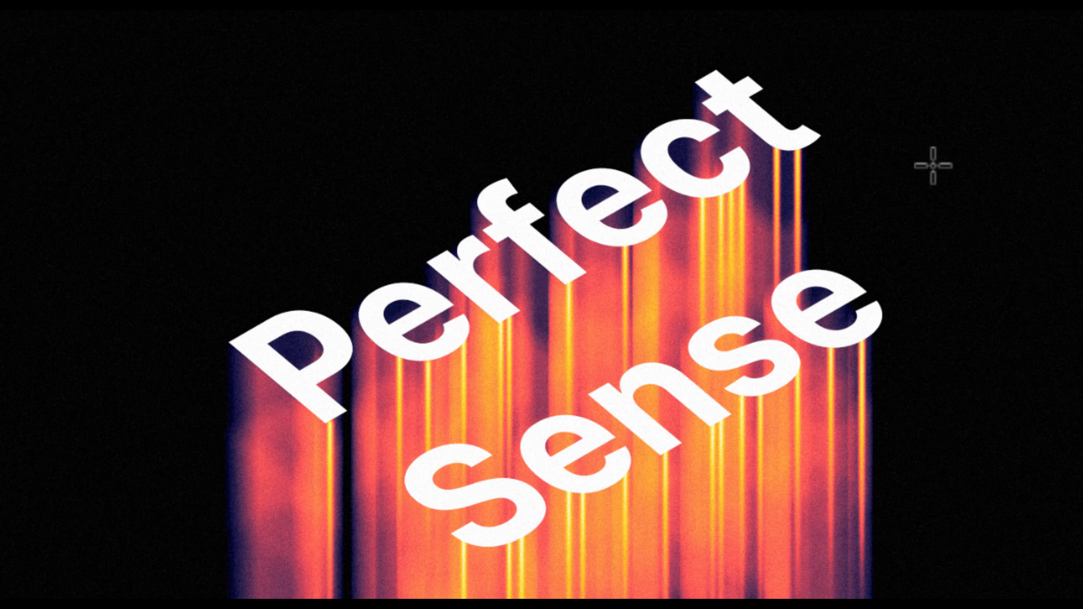